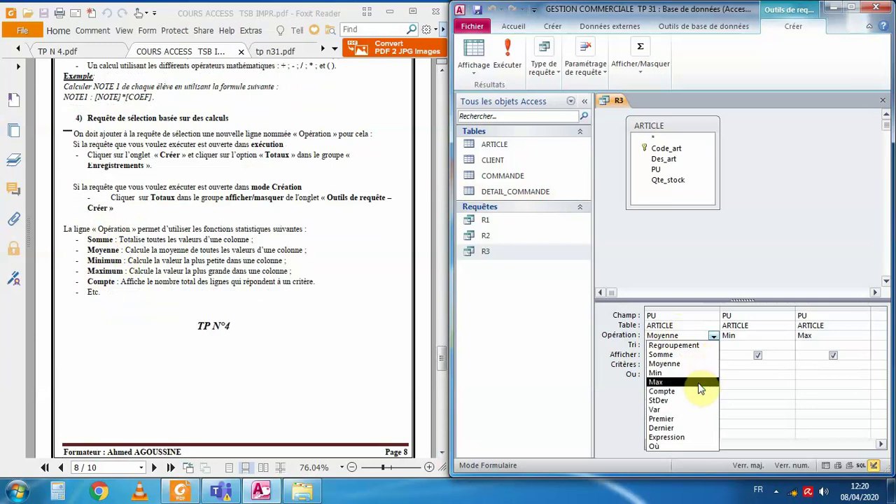
- Bring the TP N 4 exercise sheet into view and close query R3
{"action": "left_click", "coordinate": [762, 368]}
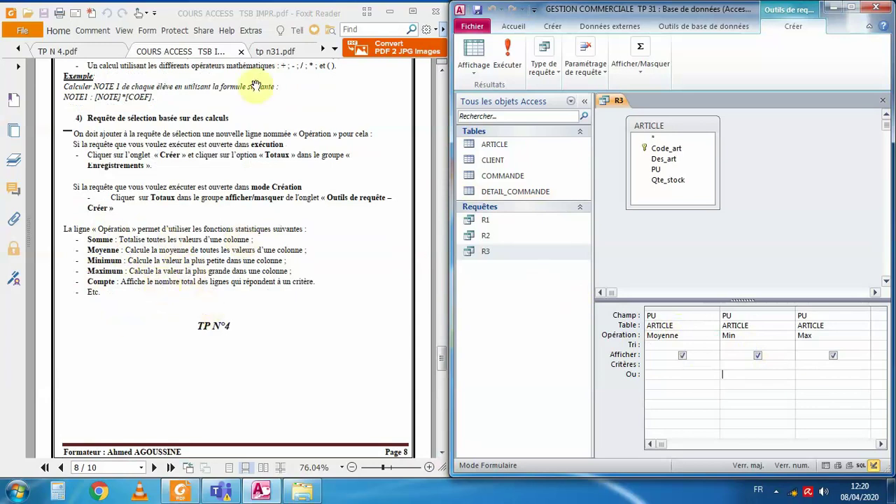
{"action": "left_click", "coordinate": [76, 51]}
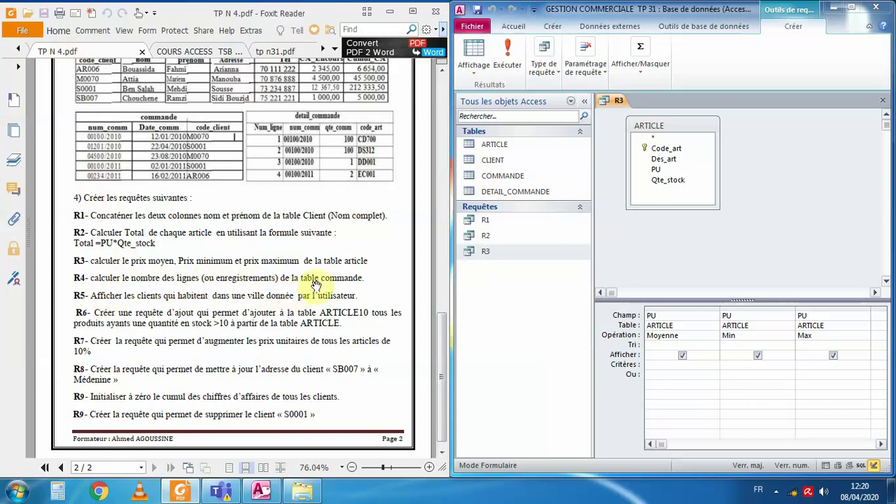
{"action": "right_click", "coordinate": [607, 100]}
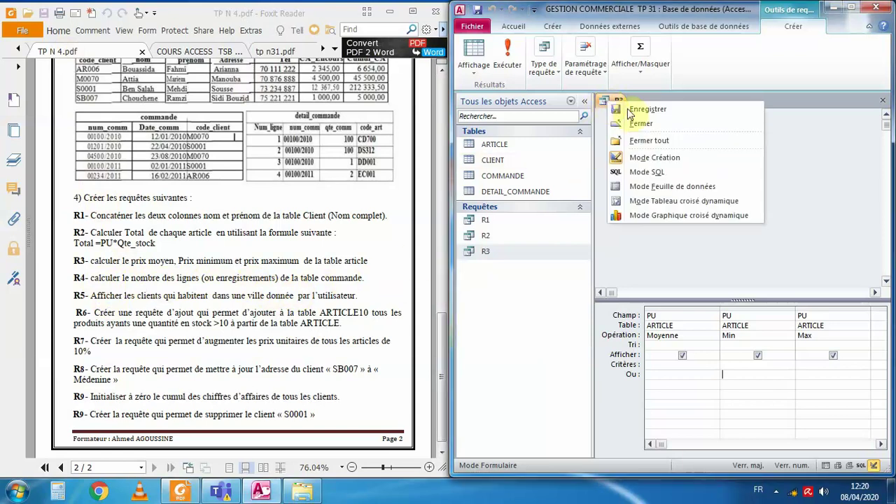
{"action": "left_click", "coordinate": [638, 123]}
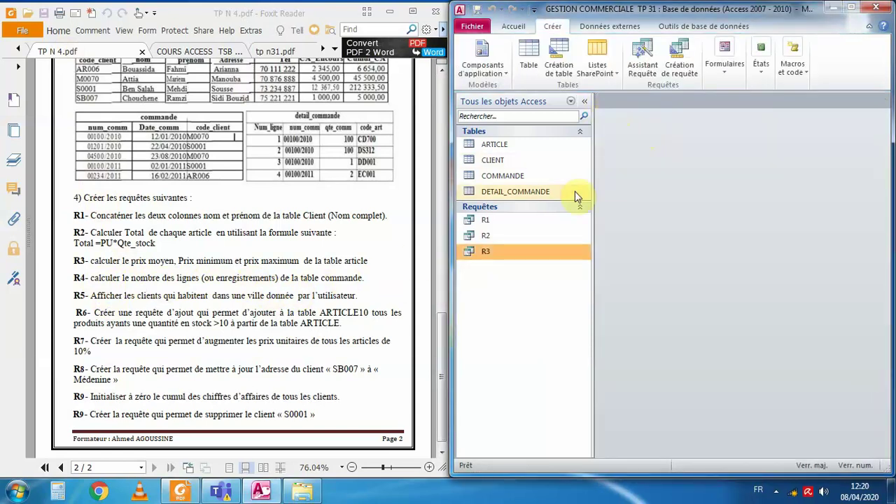
- Create a new query in design view based on the COMMANDE table and add its Num_comm field
{"action": "left_click", "coordinate": [678, 68]}
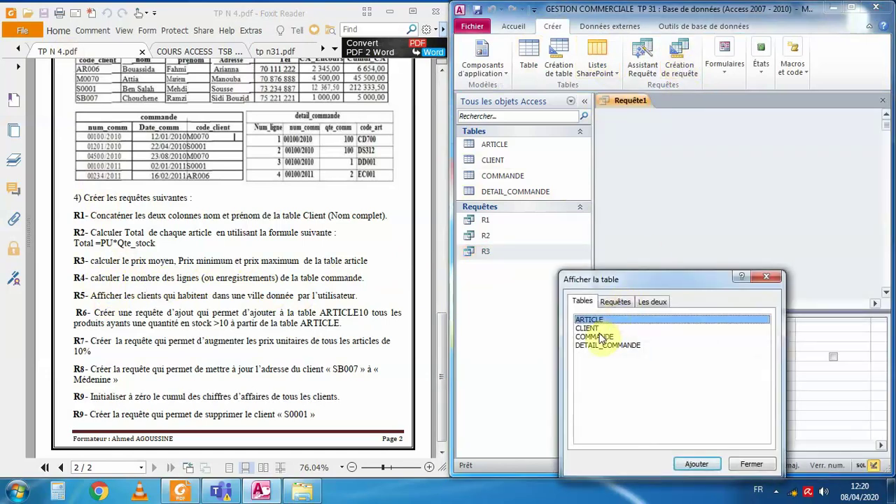
{"action": "double_click", "coordinate": [598, 338]}
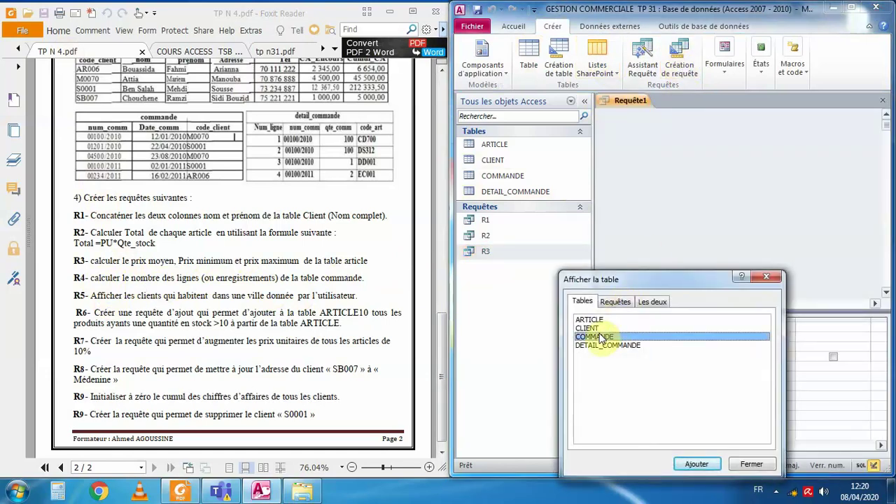
{"action": "left_click", "coordinate": [750, 465]}
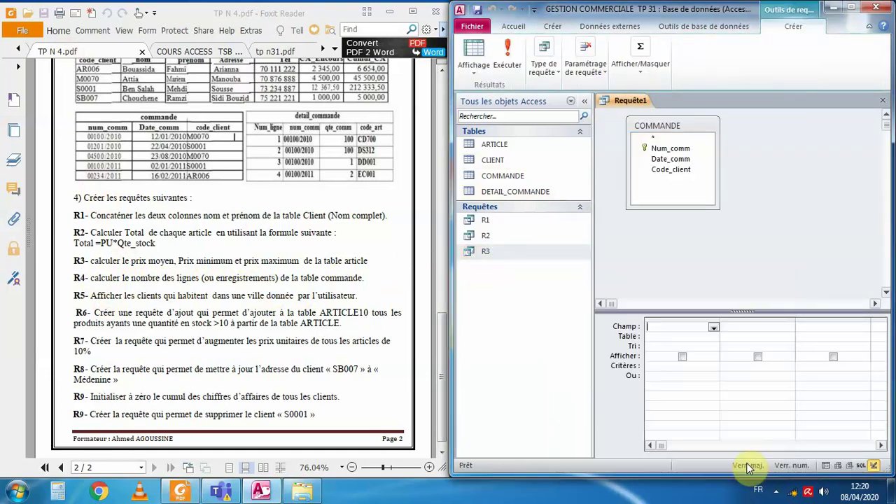
{"action": "double_click", "coordinate": [670, 150]}
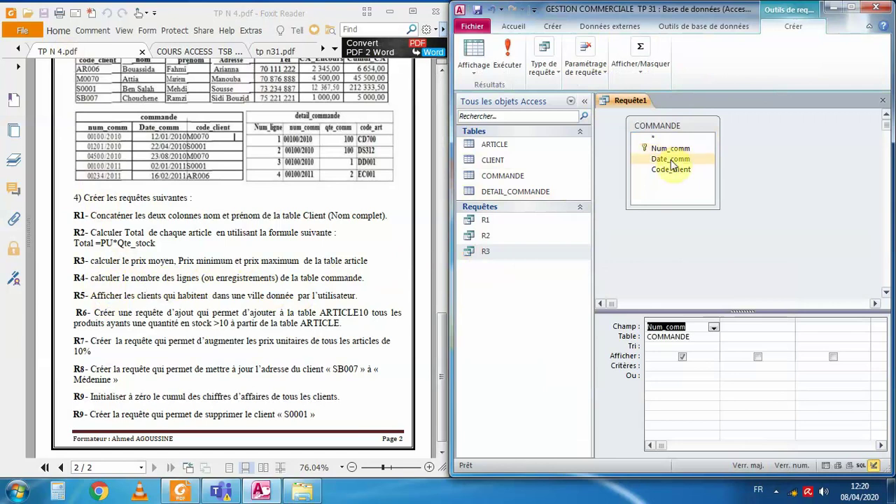
- Show the totals row in the query grid and set the Num_comm operation to Compte
{"action": "left_click", "coordinate": [639, 55]}
{"action": "left_click", "coordinate": [627, 115]}
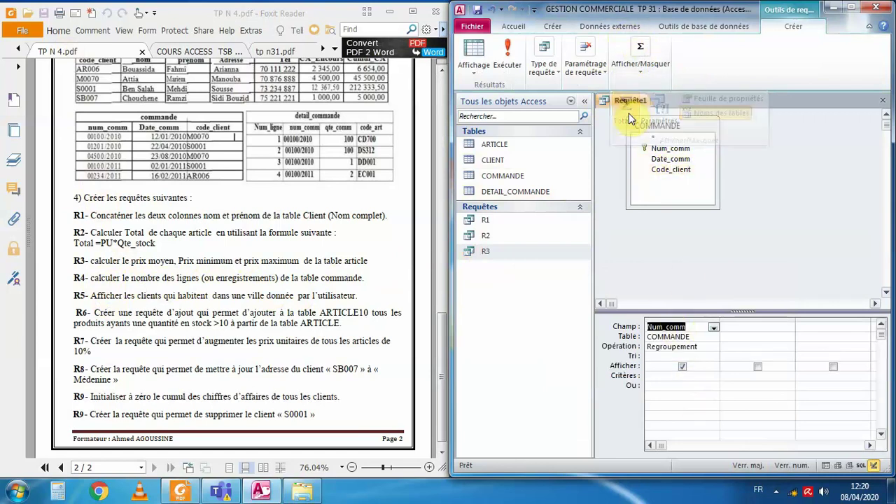
{"action": "left_click", "coordinate": [698, 347]}
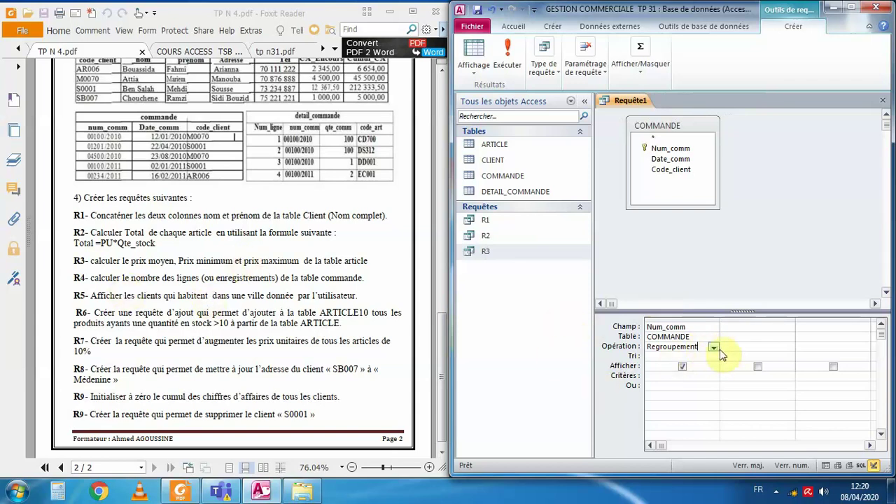
{"action": "left_click", "coordinate": [713, 348]}
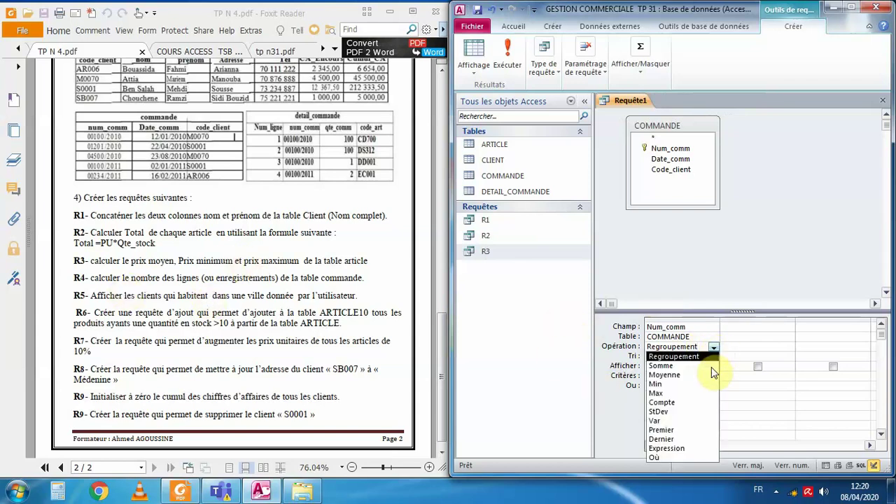
{"action": "left_click", "coordinate": [704, 403]}
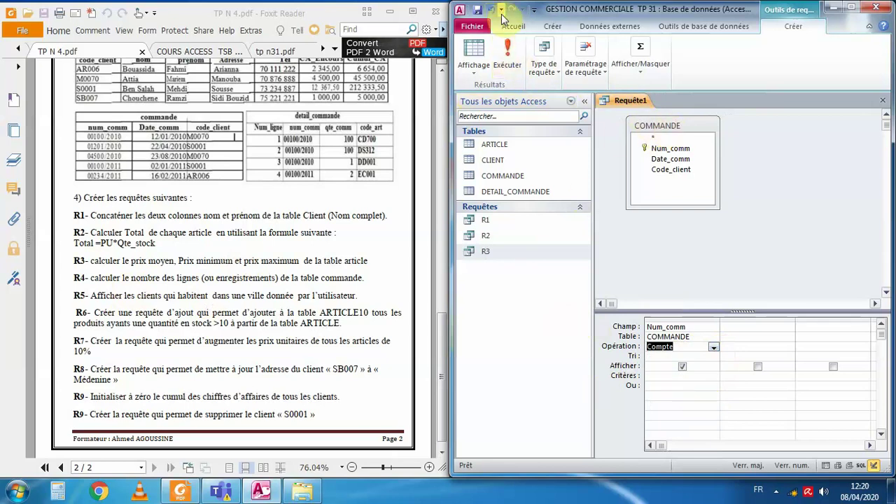
- Run the query and compare its result with the COMMANDE table's records, closing the table and returning to design view
{"action": "left_click", "coordinate": [507, 54]}
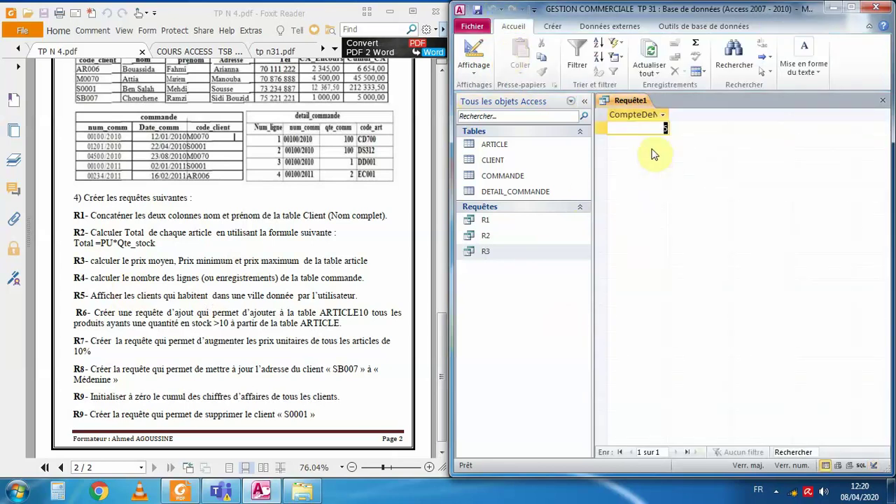
{"action": "double_click", "coordinate": [523, 179]}
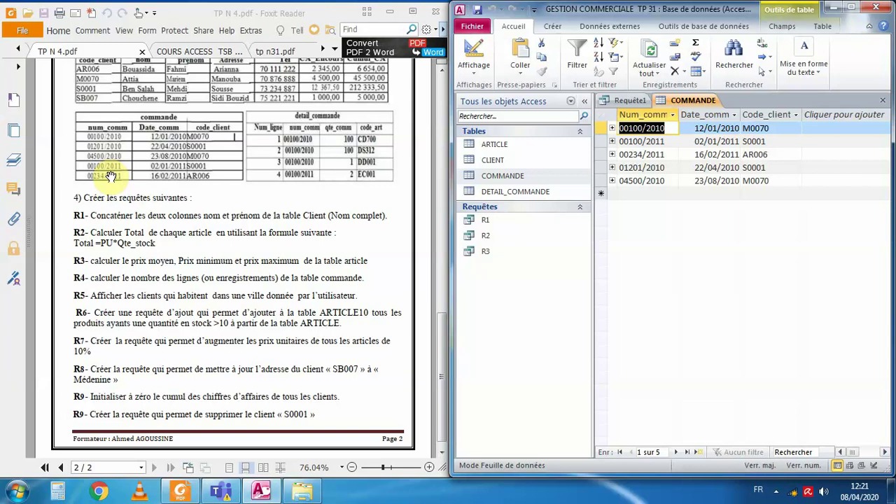
{"action": "right_click", "coordinate": [695, 105]}
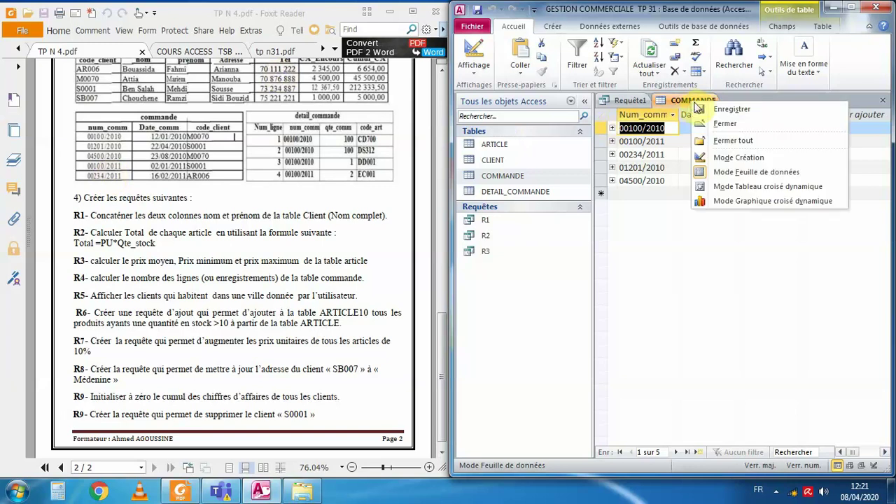
{"action": "left_click", "coordinate": [724, 123]}
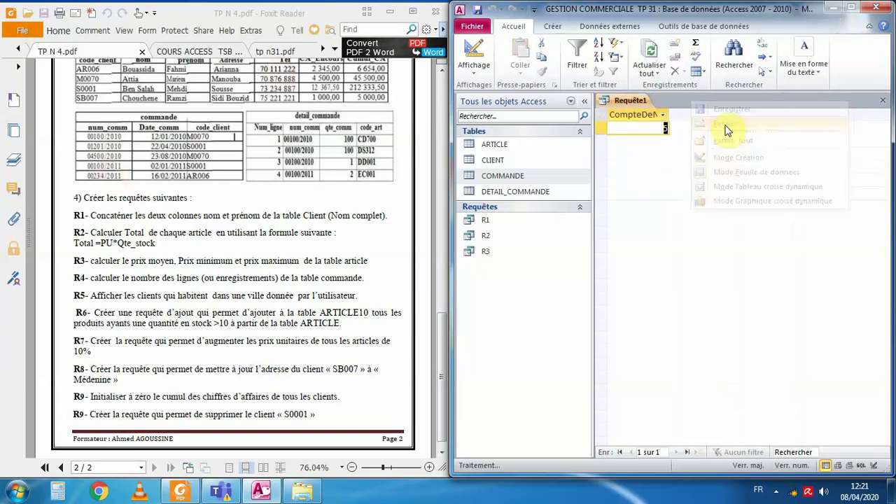
{"action": "right_click", "coordinate": [611, 105]}
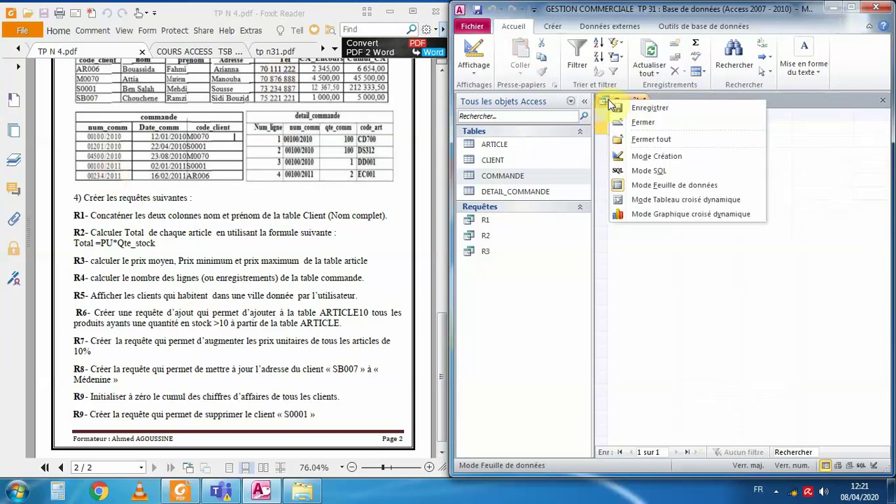
{"action": "left_click", "coordinate": [654, 157]}
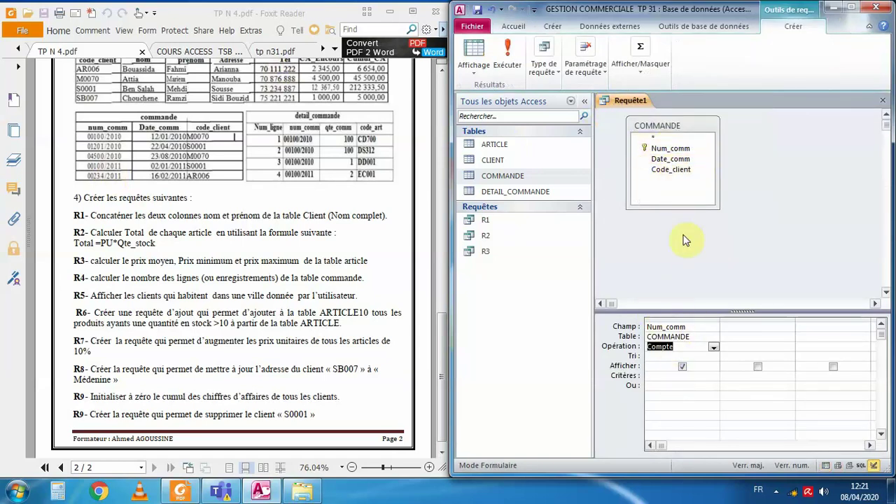
{"action": "left_click", "coordinate": [643, 73]}
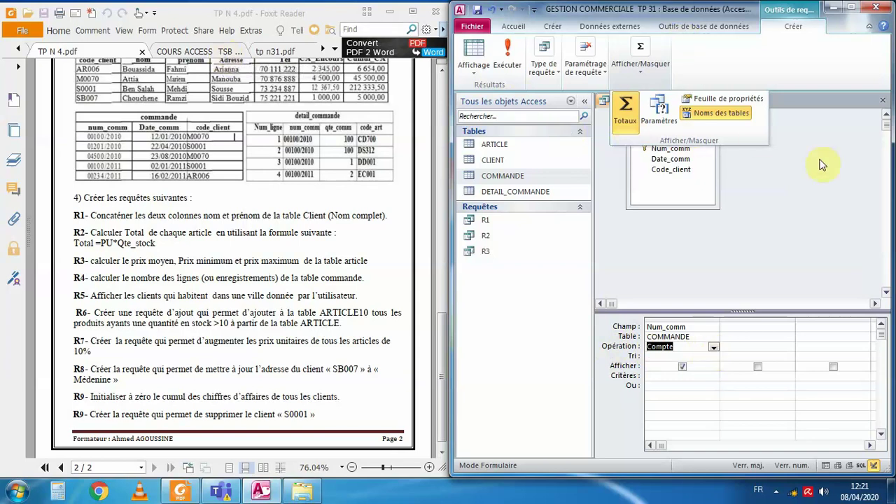
{"action": "left_click", "coordinate": [793, 164]}
- Save the count query as R4 and close it
{"action": "right_click", "coordinate": [626, 102]}
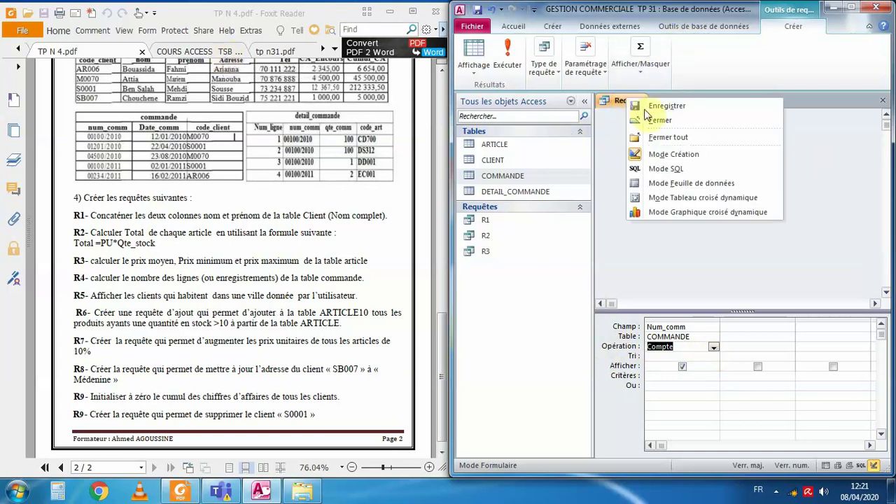
{"action": "left_click", "coordinate": [656, 106]}
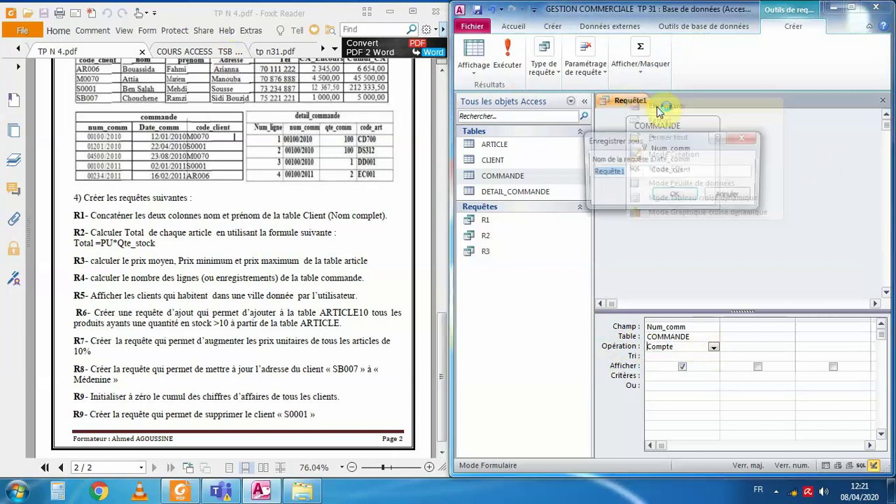
{"action": "type", "text": "R4"}
{"action": "key", "text": "Return"}
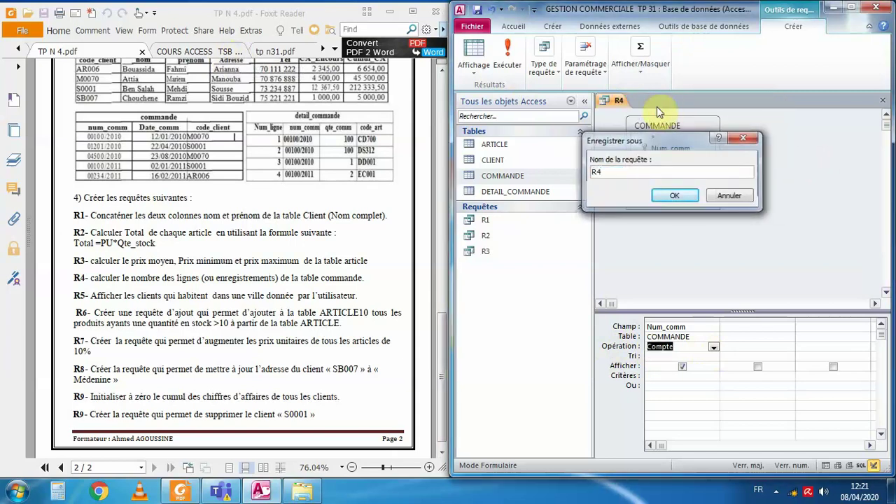
{"action": "right_click", "coordinate": [618, 105]}
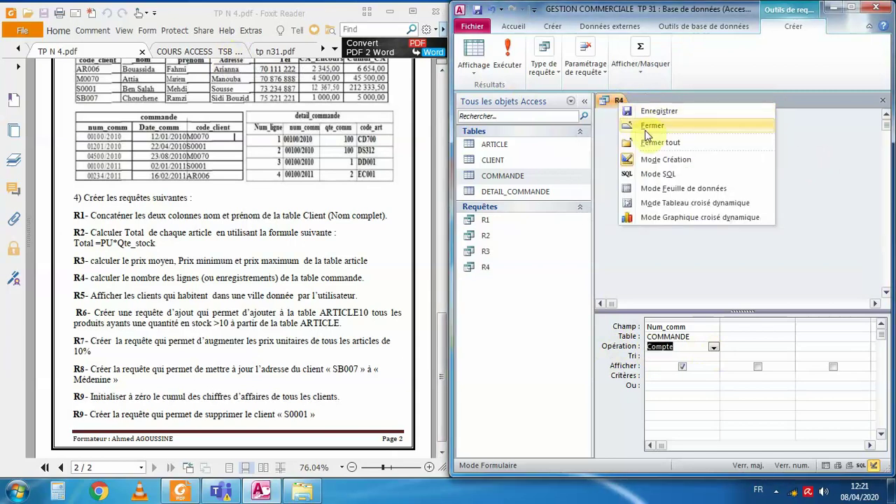
{"action": "left_click", "coordinate": [647, 126]}
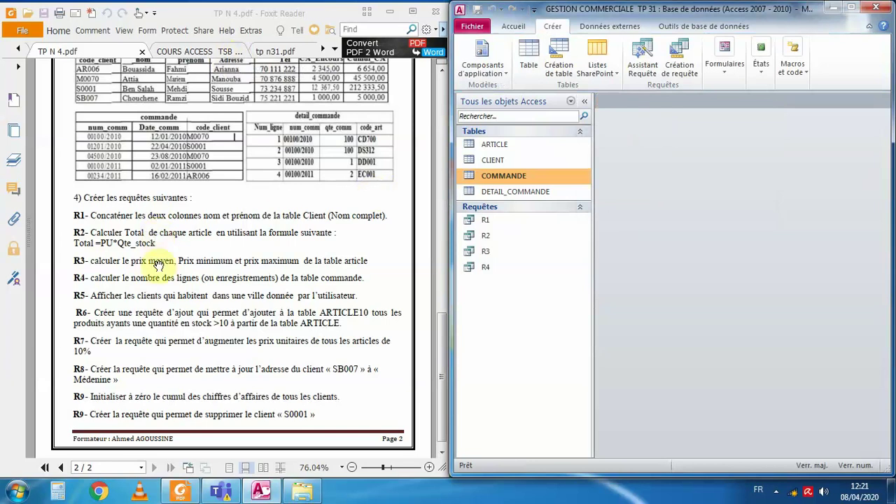
- Read the course section on parameter queries and review the query exercises in TP N 4 and tp n31
{"action": "left_click", "coordinate": [225, 53]}
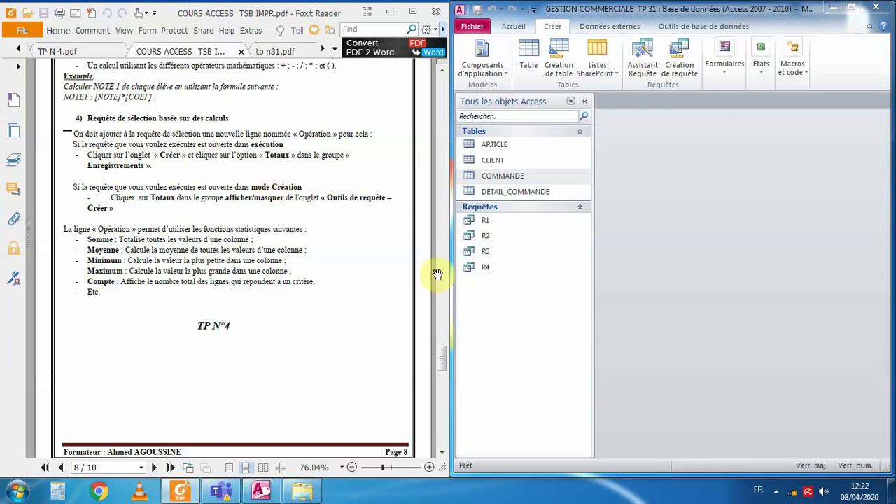
{"action": "left_click", "coordinate": [442, 452]}
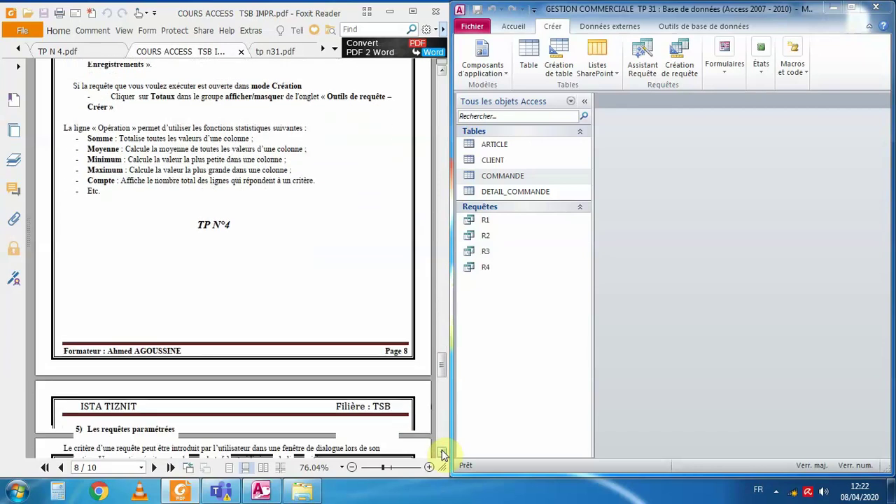
{"action": "left_click_drag", "start_coordinate": [442, 453], "coordinate": [443, 452]}
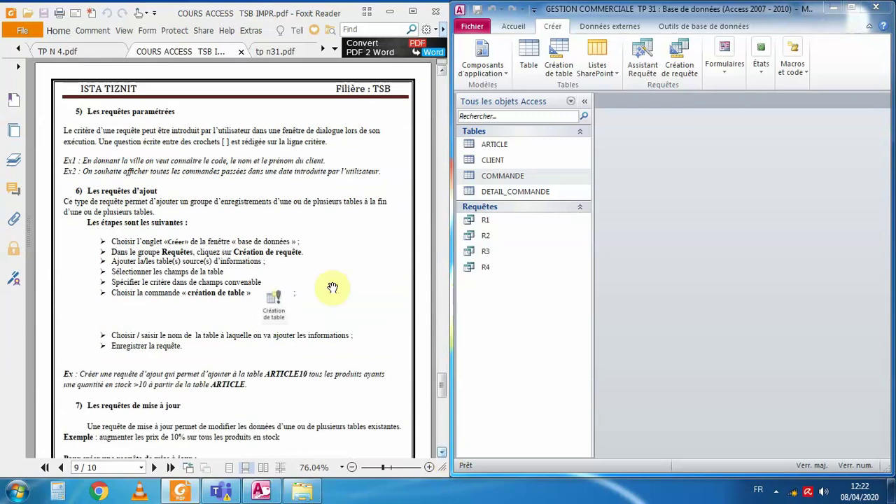
{"action": "left_click", "coordinate": [65, 52]}
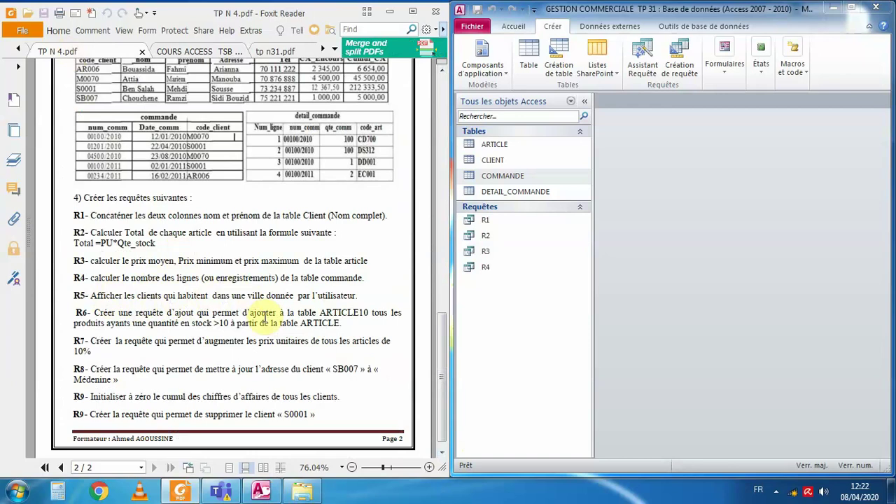
{"action": "left_click", "coordinate": [276, 51]}
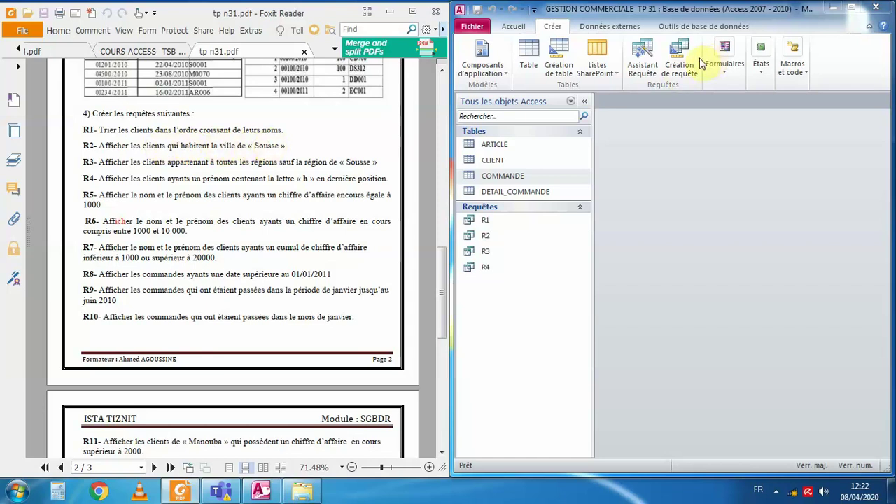
- Create a new query in design view based on the CLIENT table and add all its fields to the grid
{"action": "left_click", "coordinate": [679, 68]}
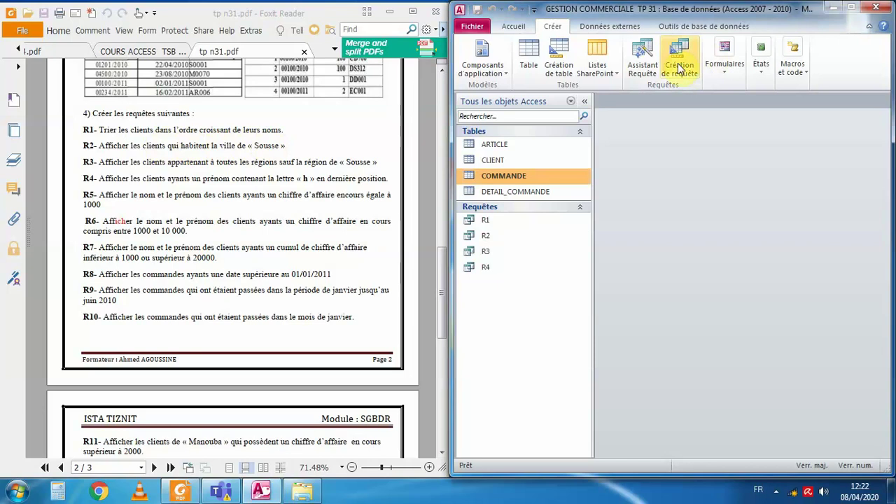
{"action": "left_click", "coordinate": [679, 67]}
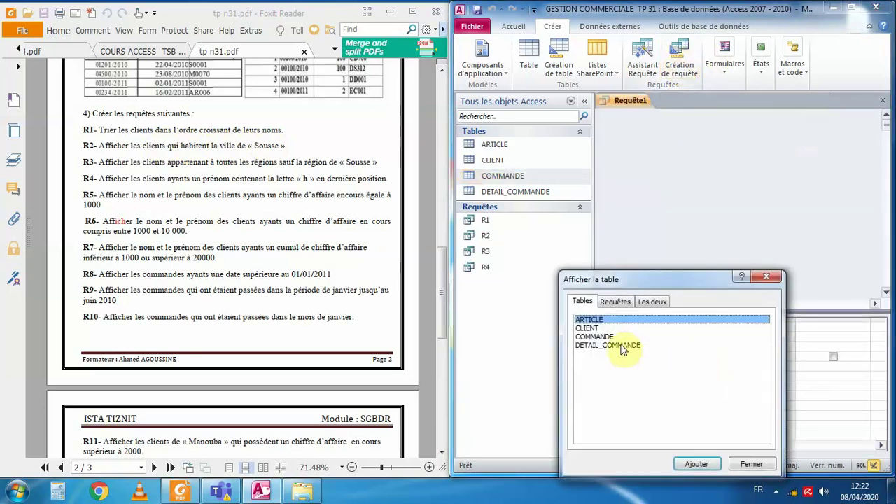
{"action": "double_click", "coordinate": [588, 327]}
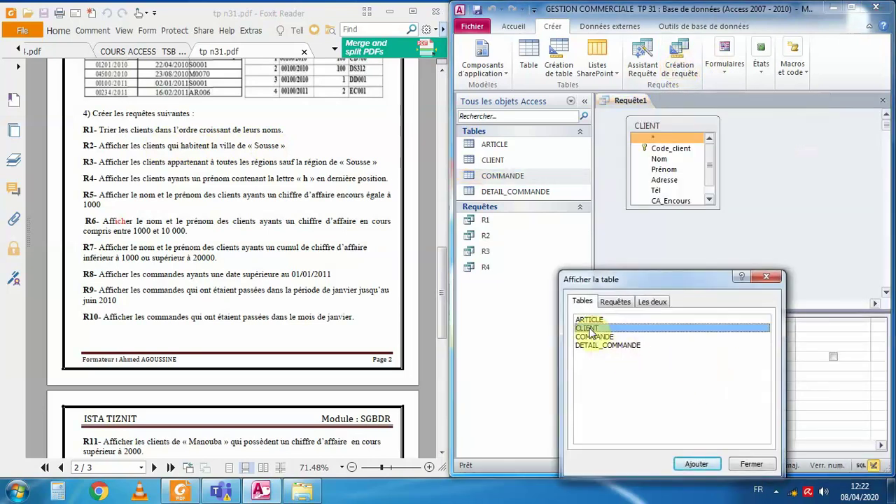
{"action": "left_click", "coordinate": [749, 465]}
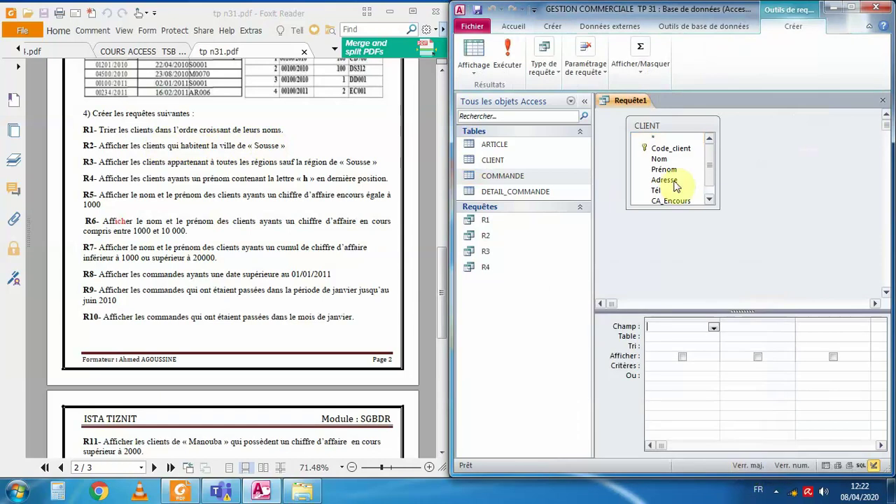
{"action": "double_click", "coordinate": [666, 129]}
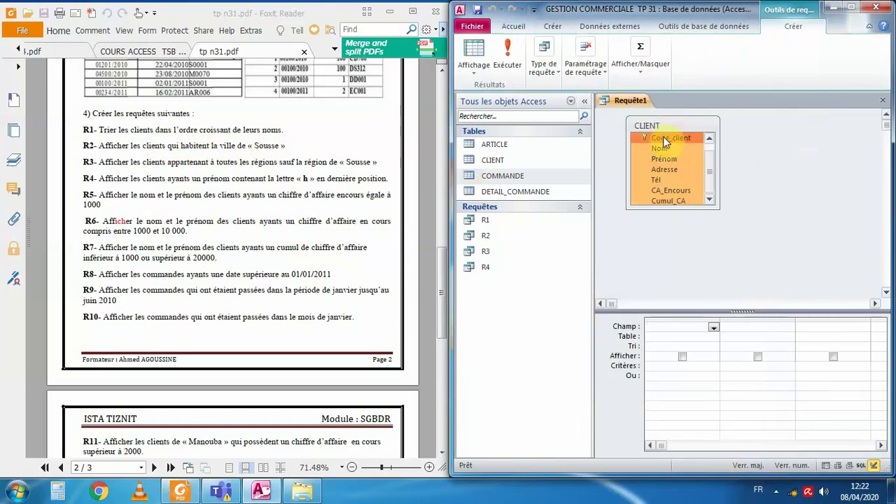
{"action": "left_click_drag", "start_coordinate": [668, 137], "coordinate": [669, 326]}
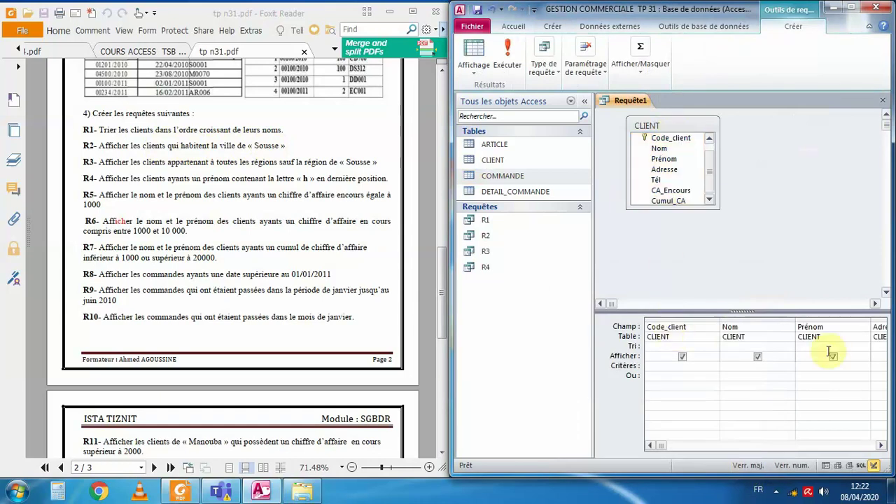
- Filter the query on the Adresse field with the criterion SOUSSE and run it
{"action": "left_click", "coordinate": [879, 329]}
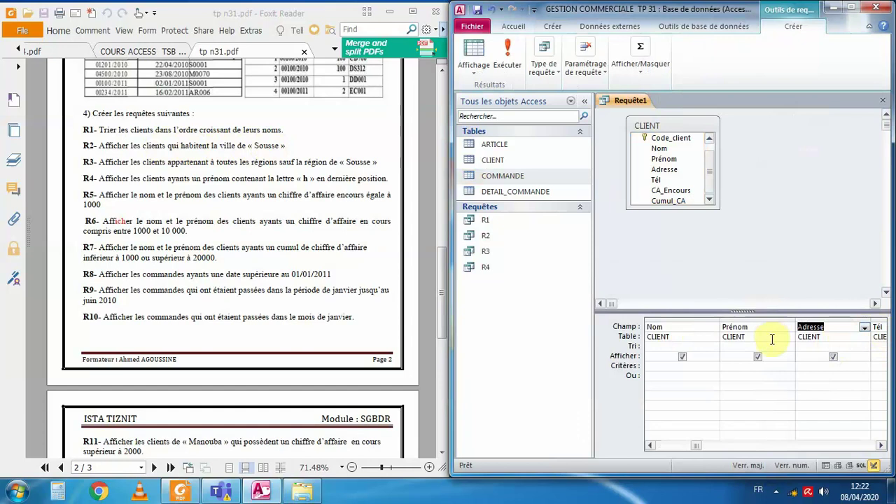
{"action": "left_click", "coordinate": [808, 366]}
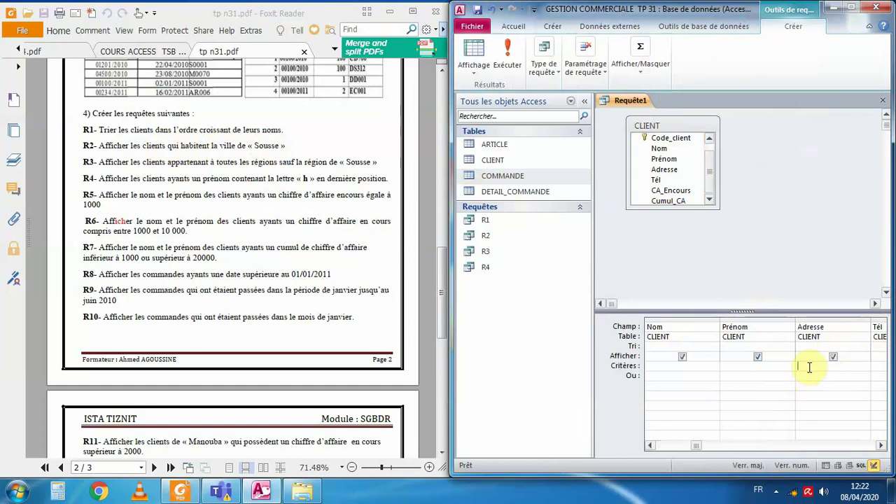
{"action": "type", "text": "so"}
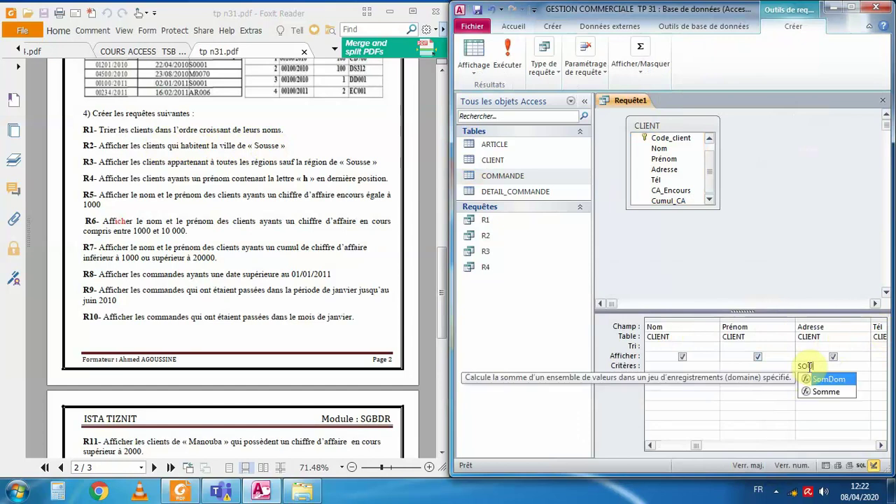
{"action": "type", "text": "uss"}
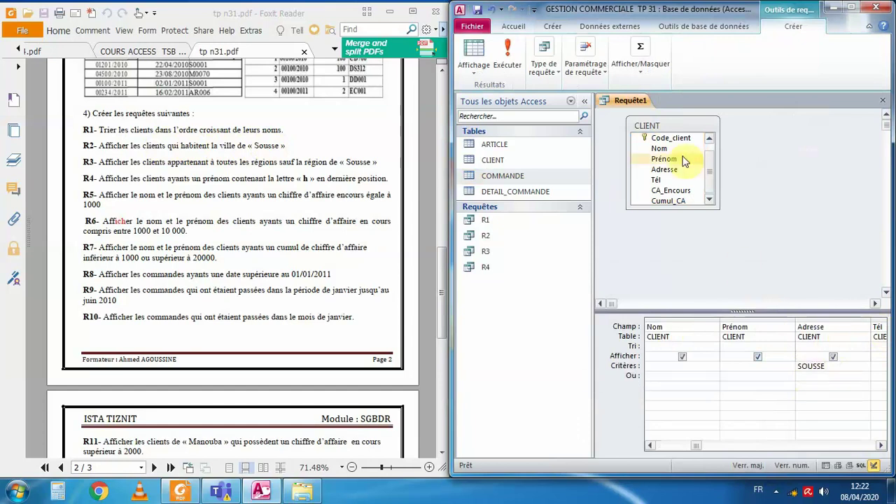
{"action": "left_click", "coordinate": [507, 58]}
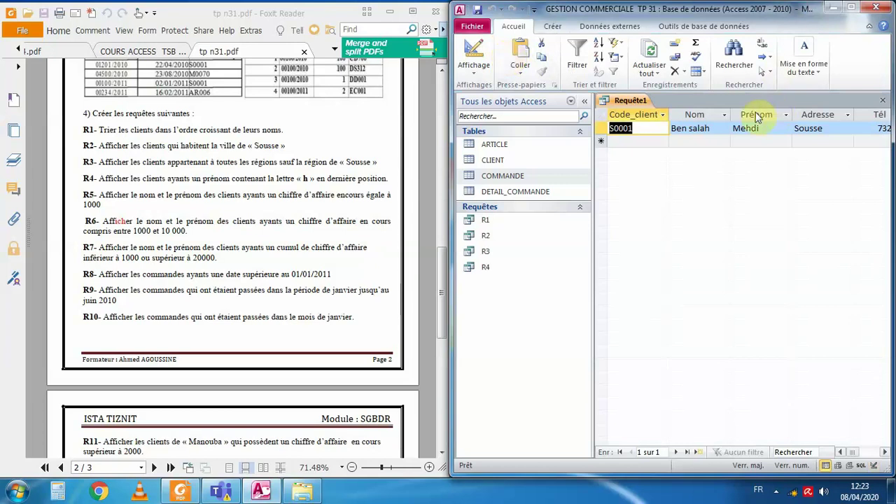
- Save the filtered client query as R5
{"action": "right_click", "coordinate": [619, 105]}
{"action": "left_click", "coordinate": [630, 110]}
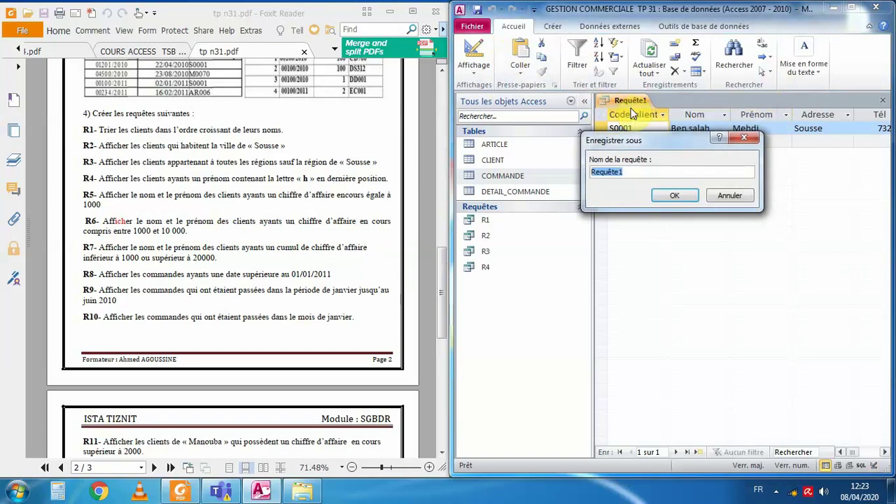
{"action": "type", "text": "R5"}
{"action": "left_click", "coordinate": [682, 197]}
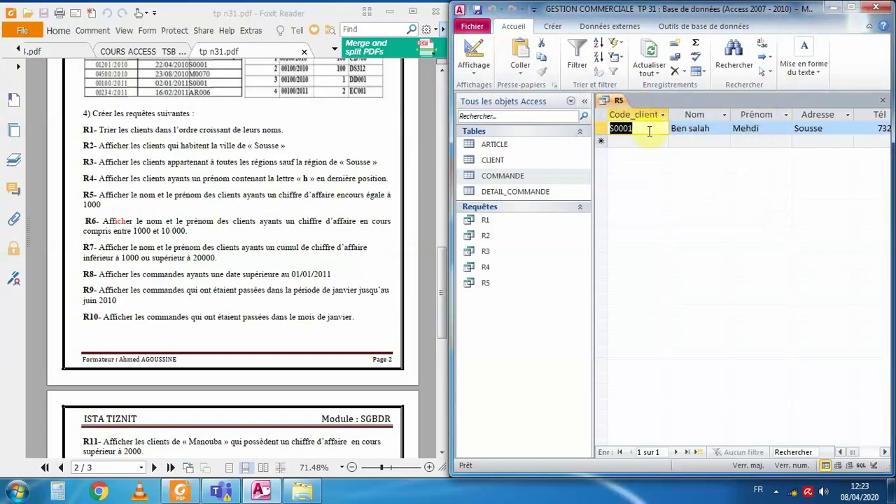
- Return query R5 to design view and select the whole Adresse criterion for replacement
{"action": "right_click", "coordinate": [608, 100]}
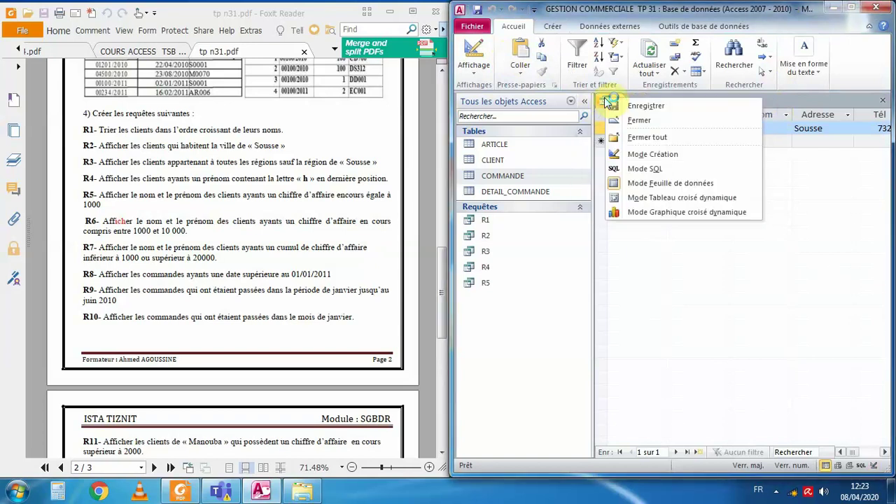
{"action": "left_click", "coordinate": [655, 155]}
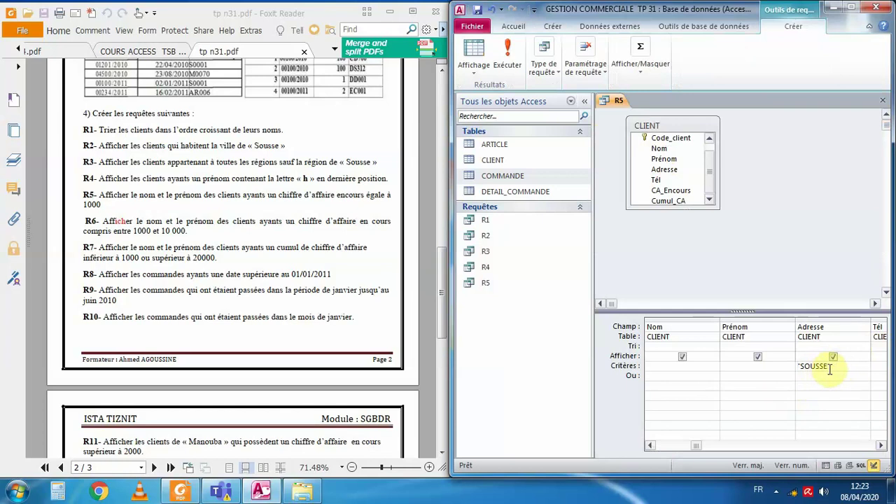
{"action": "left_click_drag", "start_coordinate": [830, 368], "coordinate": [786, 361]}
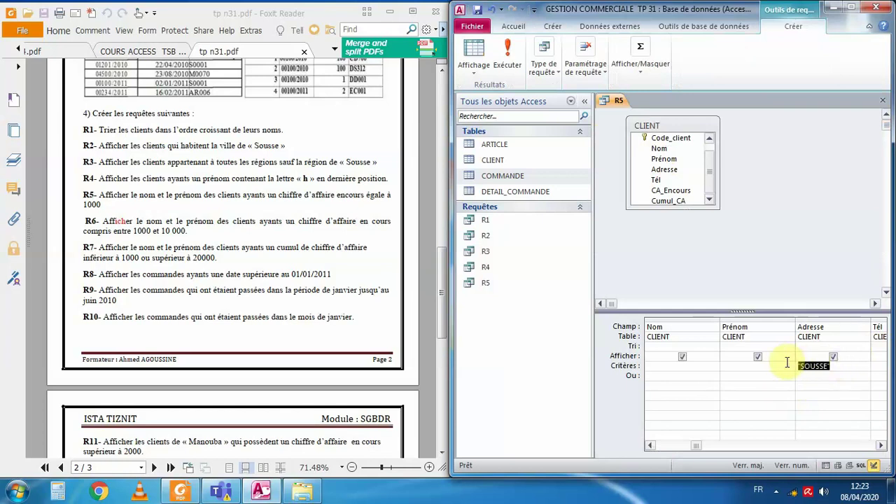
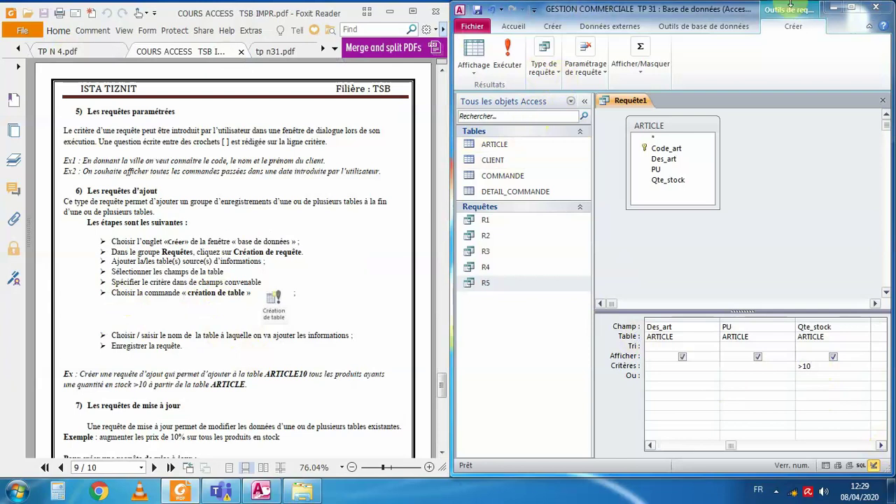
- Turn the ARTICLE query with the >10 stock criterion into a make-table query that outputs to Article10 in the current database
{"action": "left_click", "coordinate": [852, 10]}
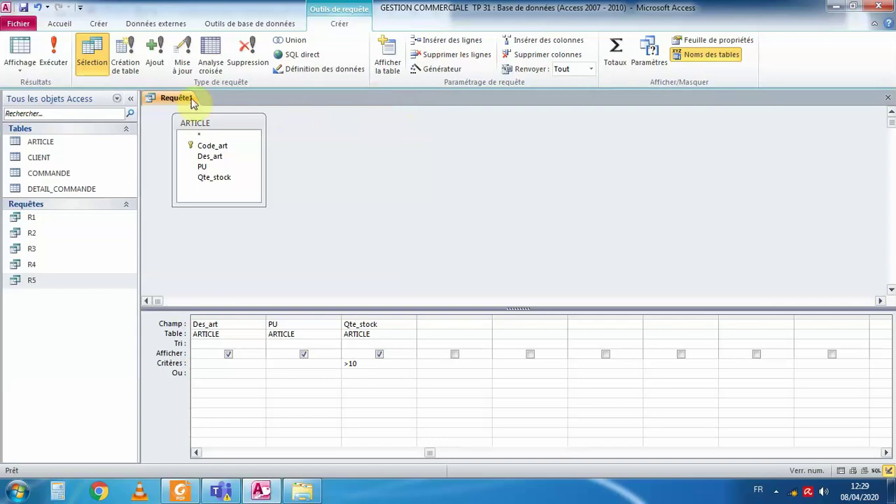
{"action": "left_click", "coordinate": [124, 64]}
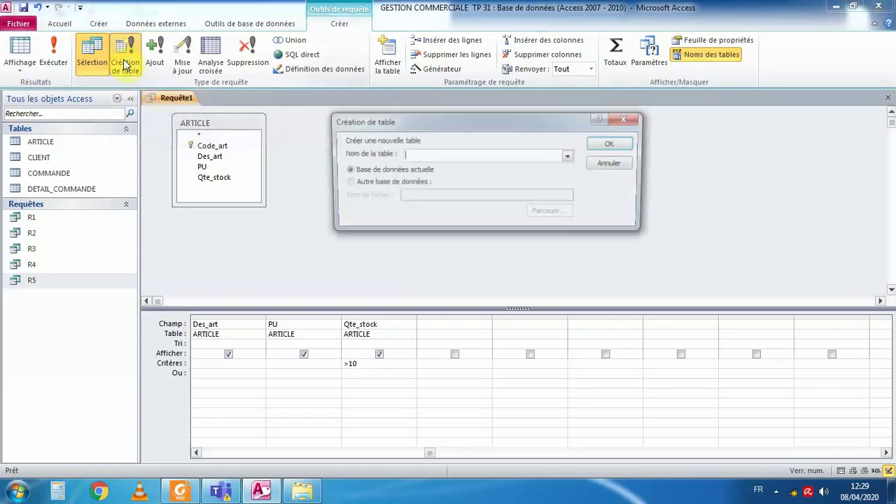
{"action": "left_click", "coordinate": [389, 23]}
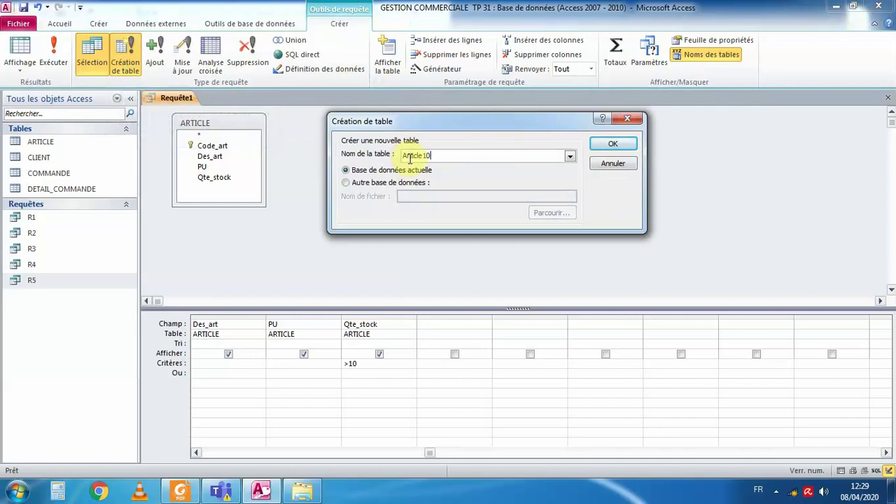
{"action": "left_click", "coordinate": [612, 143]}
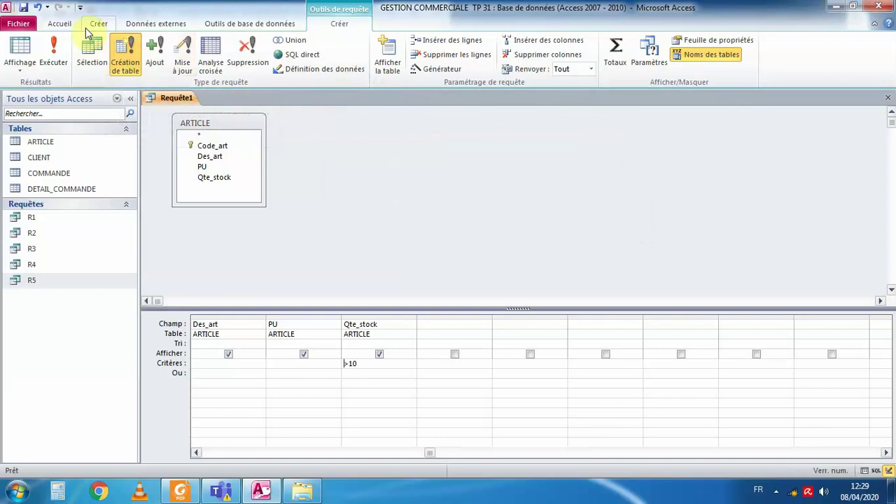
{"action": "left_click", "coordinate": [852, 7]}
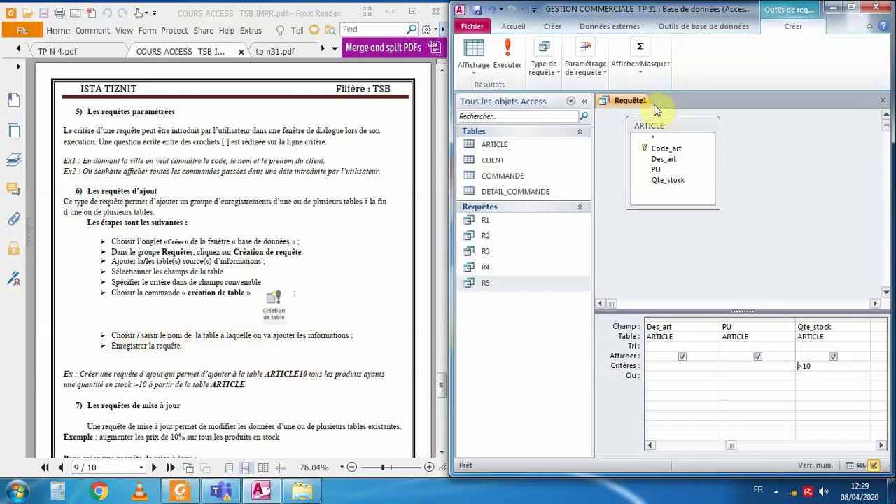
- Check the query's number in TP N 4, save the make-table query as R6 and close it
{"action": "right_click", "coordinate": [626, 104]}
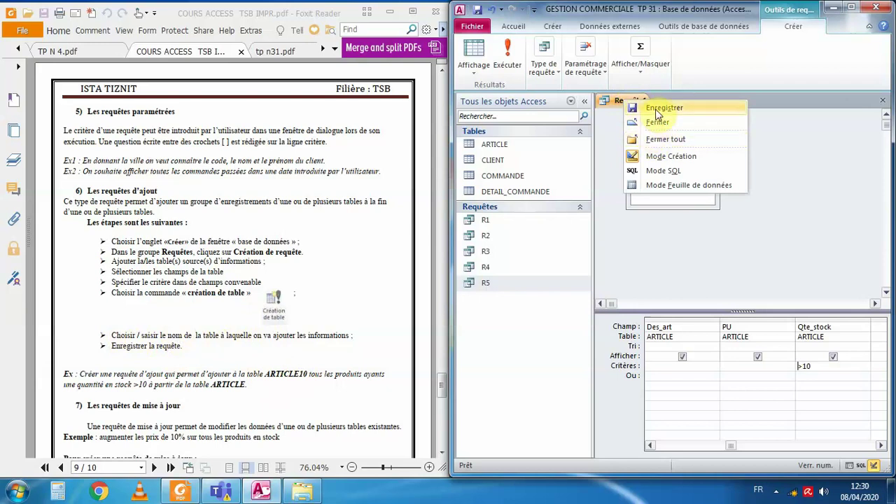
{"action": "left_click", "coordinate": [658, 110]}
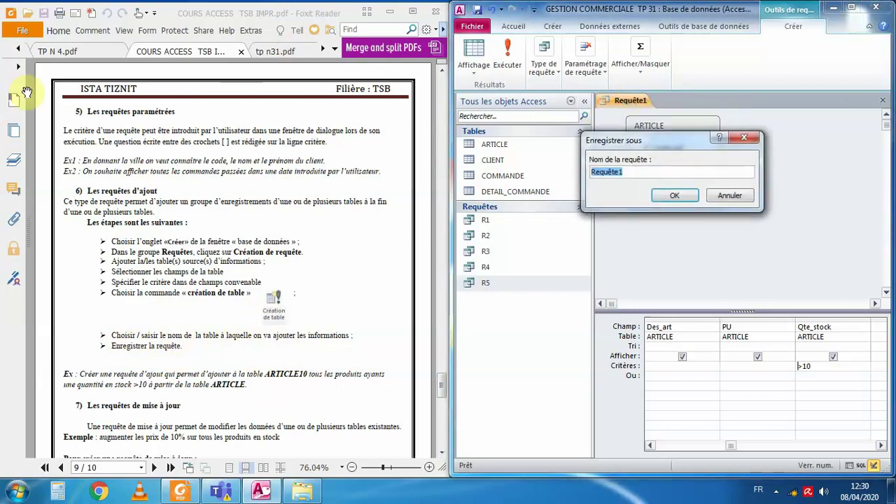
{"action": "left_click", "coordinate": [68, 53]}
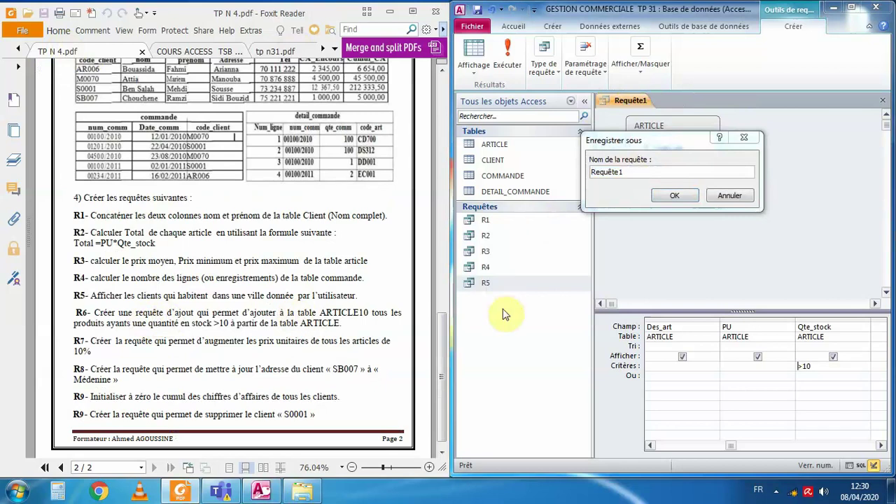
{"action": "left_click", "coordinate": [627, 163]}
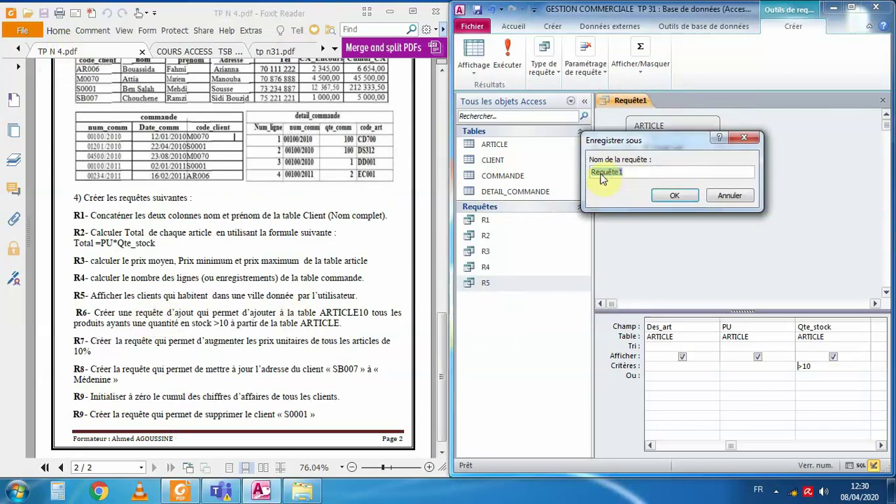
{"action": "type", "text": "R6"}
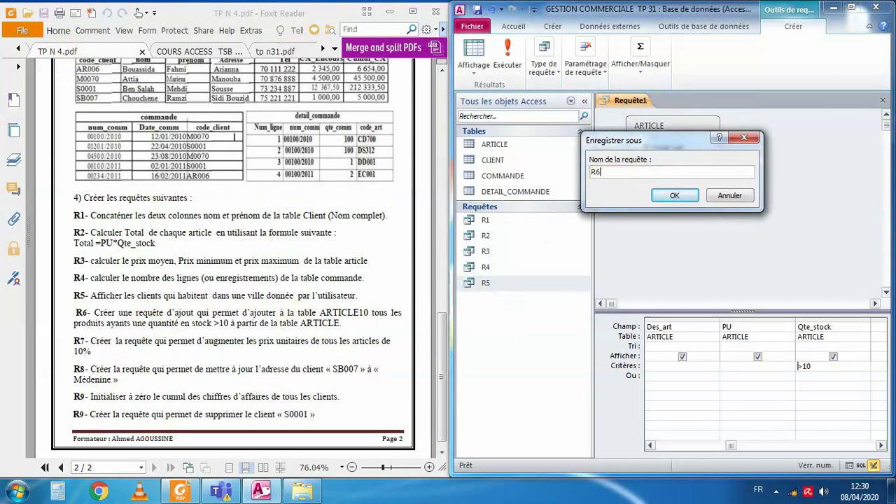
{"action": "key", "text": "Return"}
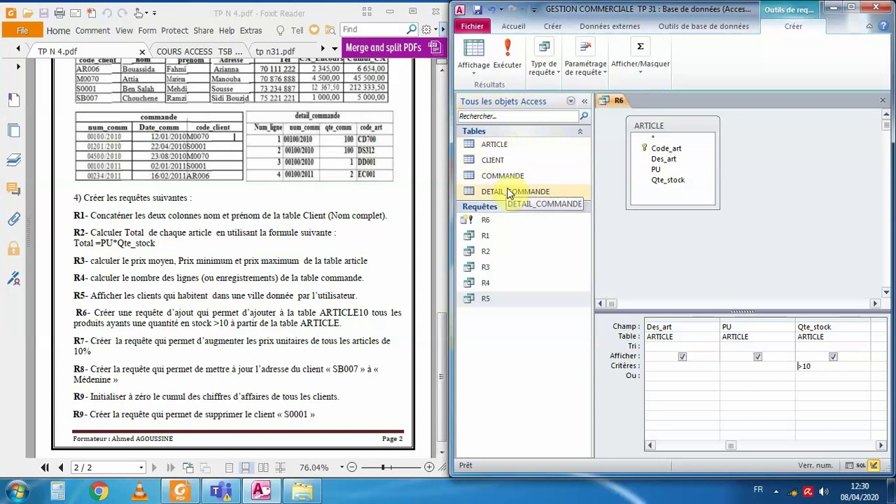
{"action": "right_click", "coordinate": [619, 102]}
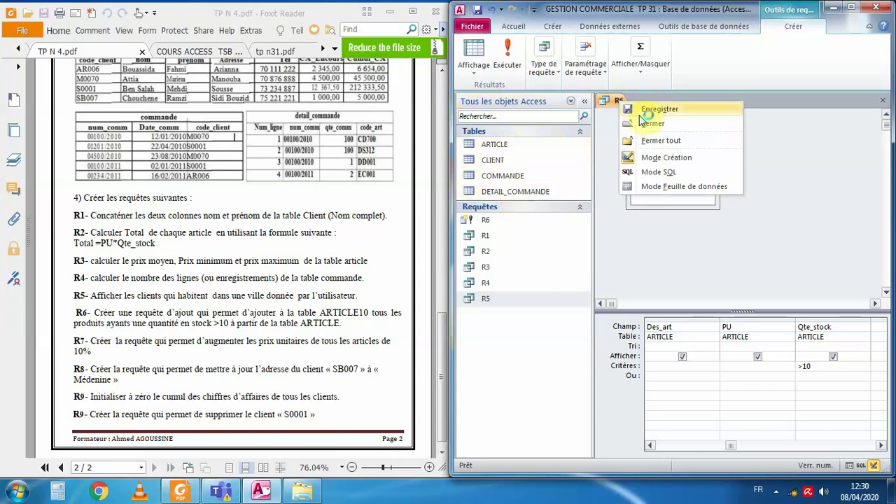
{"action": "left_click", "coordinate": [647, 124]}
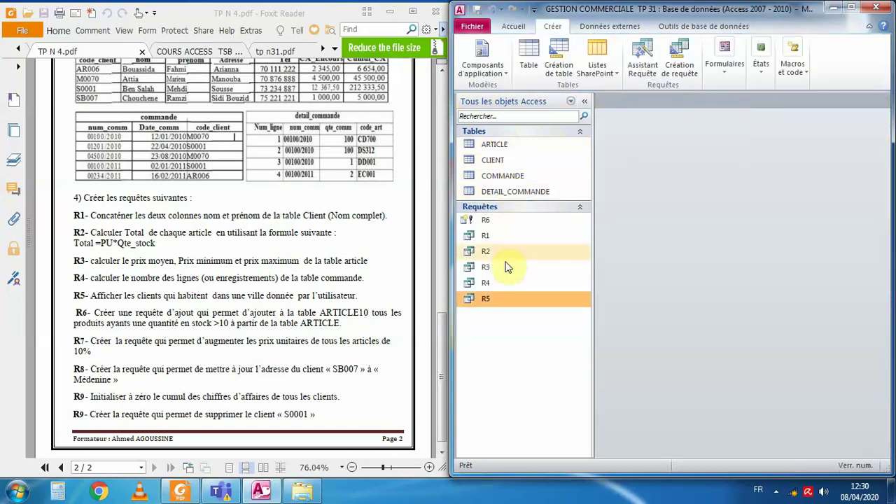
- Open R5 and cancel its city prompt, and run the make-table query R6 to create the Article10 table
{"action": "double_click", "coordinate": [490, 300]}
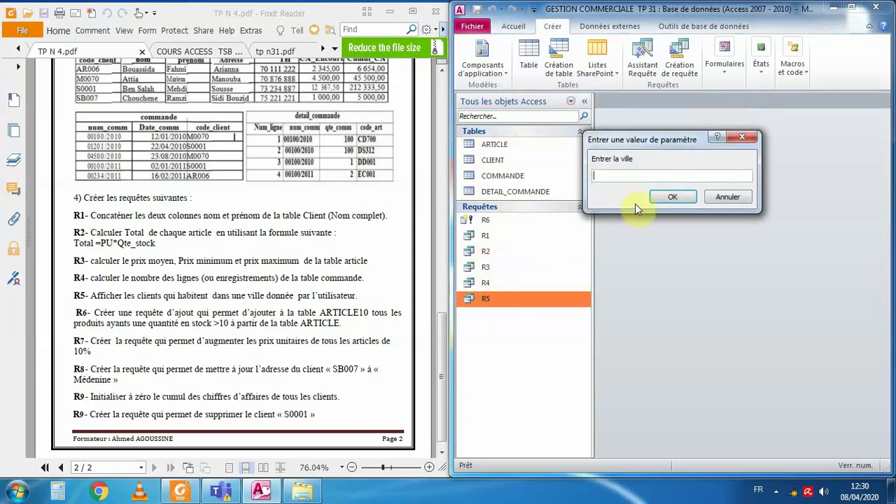
{"action": "left_click", "coordinate": [727, 197]}
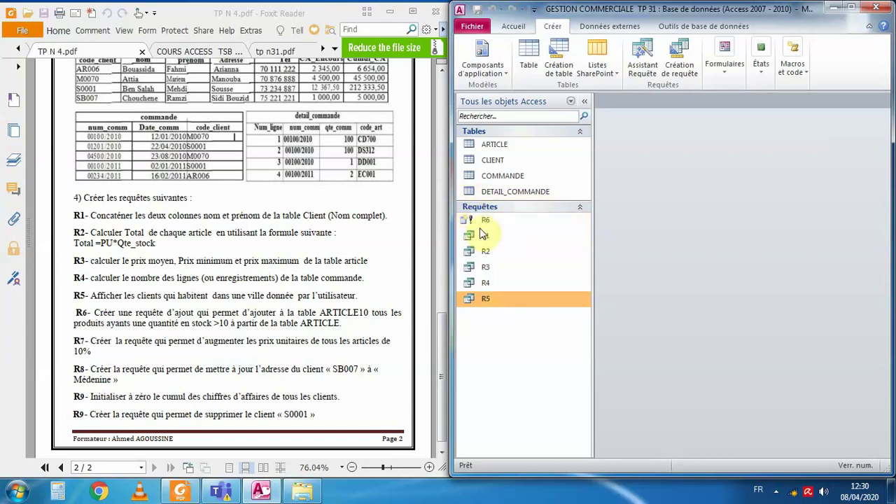
{"action": "double_click", "coordinate": [485, 221]}
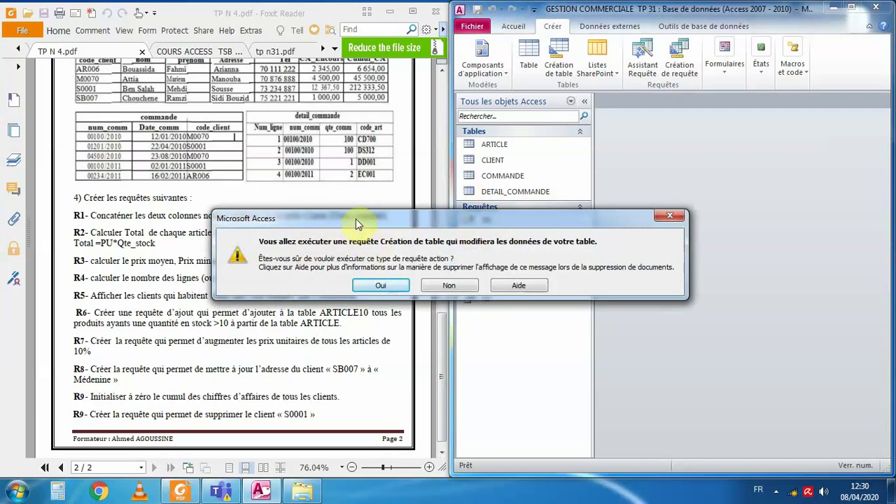
{"action": "left_click_drag", "start_coordinate": [356, 217], "coordinate": [354, 189]}
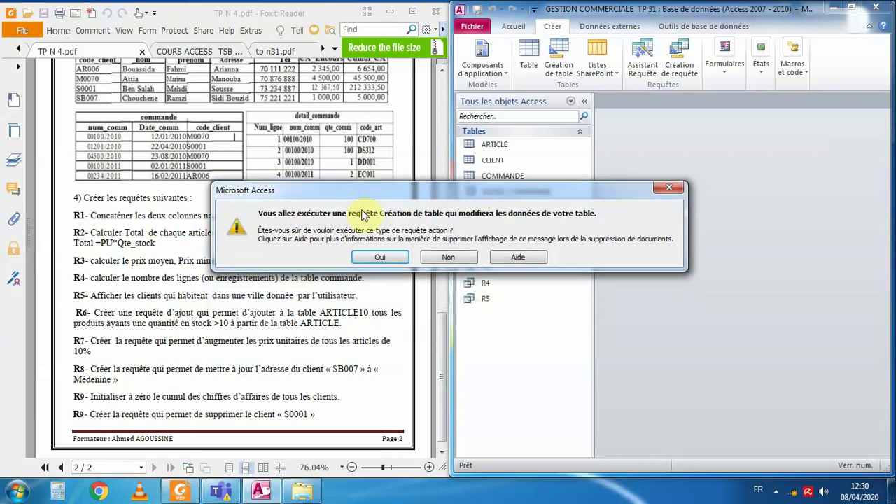
{"action": "left_click", "coordinate": [379, 257]}
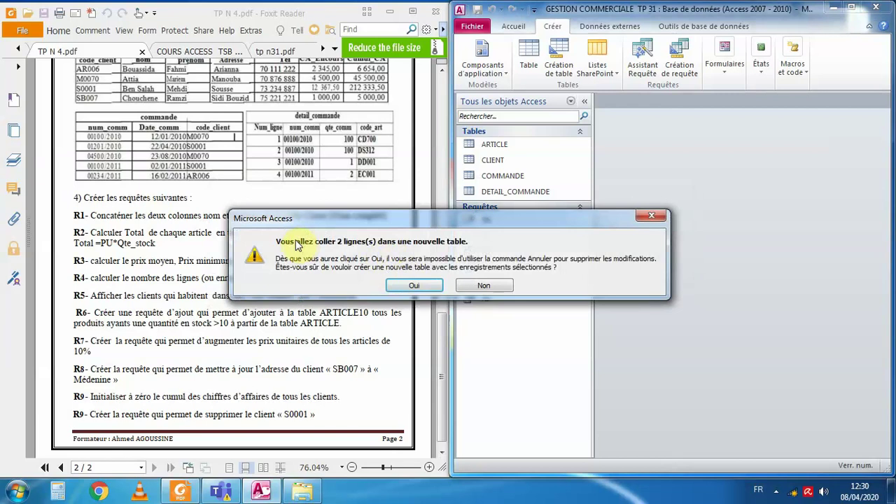
{"action": "left_click", "coordinate": [417, 285]}
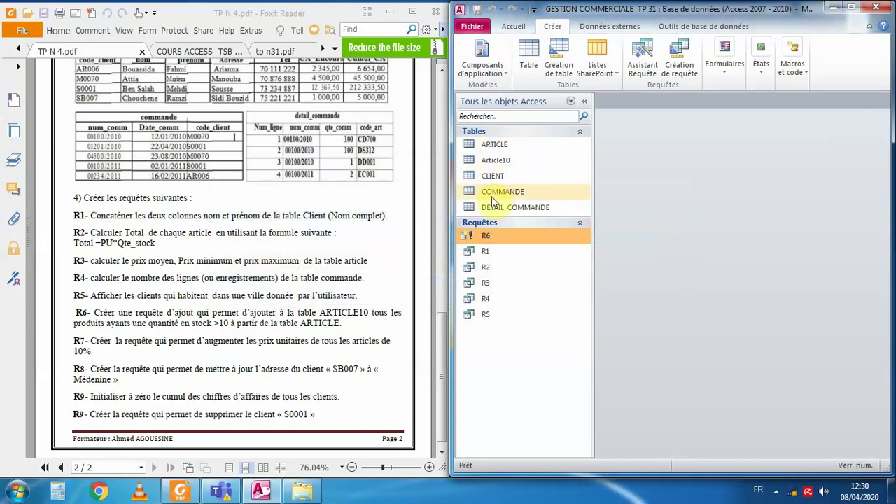
- Open the Article10 and ARTICLE tables and compare their records and Qte_stock values
{"action": "double_click", "coordinate": [497, 161]}
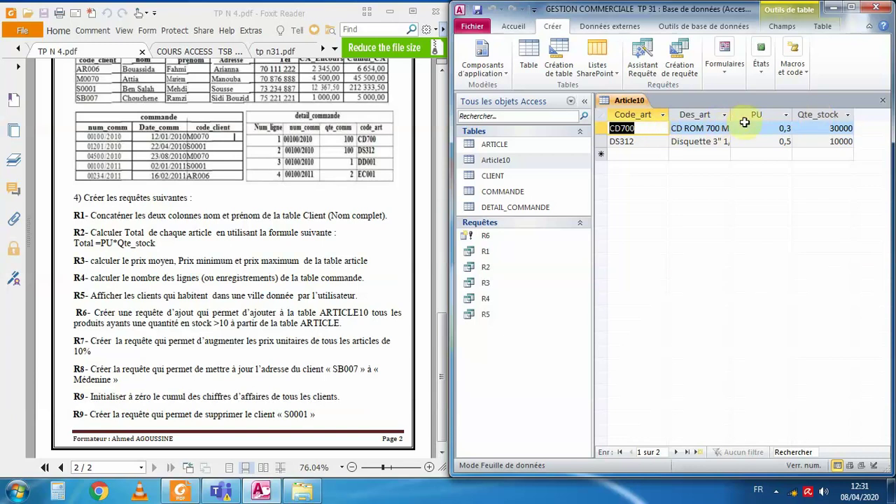
{"action": "left_click", "coordinate": [498, 143]}
{"action": "double_click", "coordinate": [495, 144]}
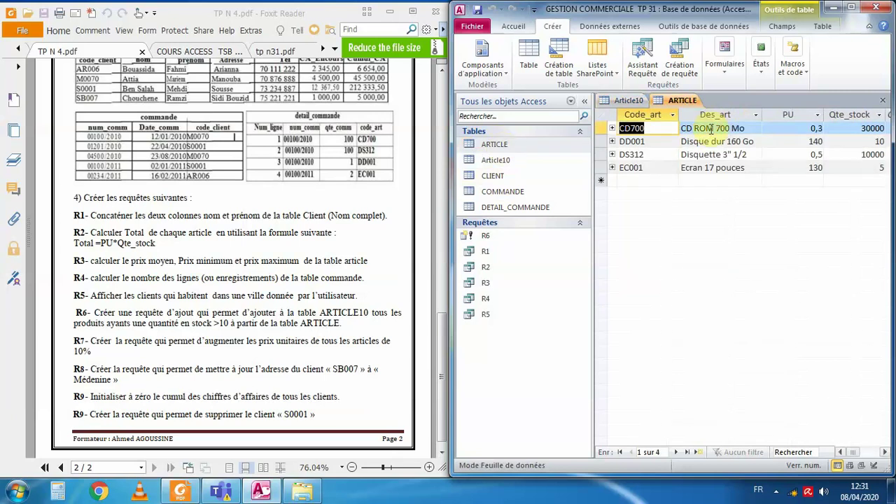
{"action": "left_click", "coordinate": [628, 105]}
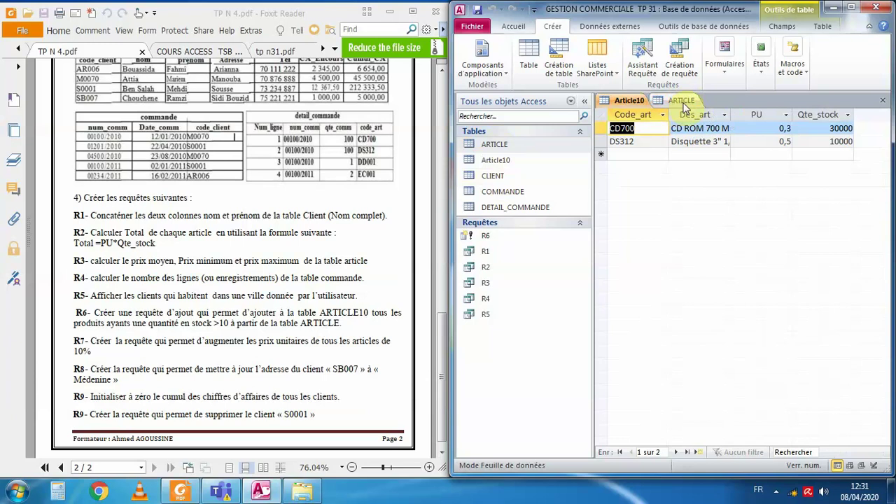
{"action": "left_click", "coordinate": [684, 105]}
{"action": "left_click", "coordinate": [623, 105]}
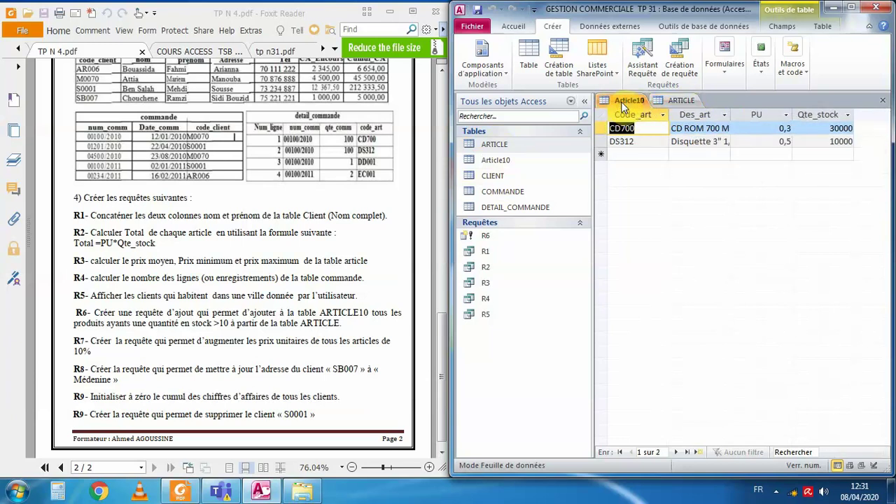
{"action": "left_click", "coordinate": [682, 104]}
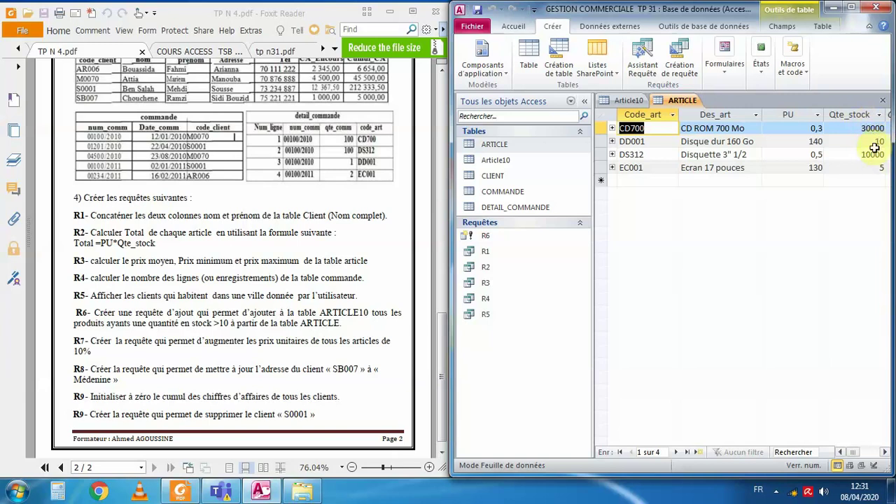
- Open the R6 query in design view and change the Qte_stock criterion to >9
{"action": "left_click", "coordinate": [623, 97]}
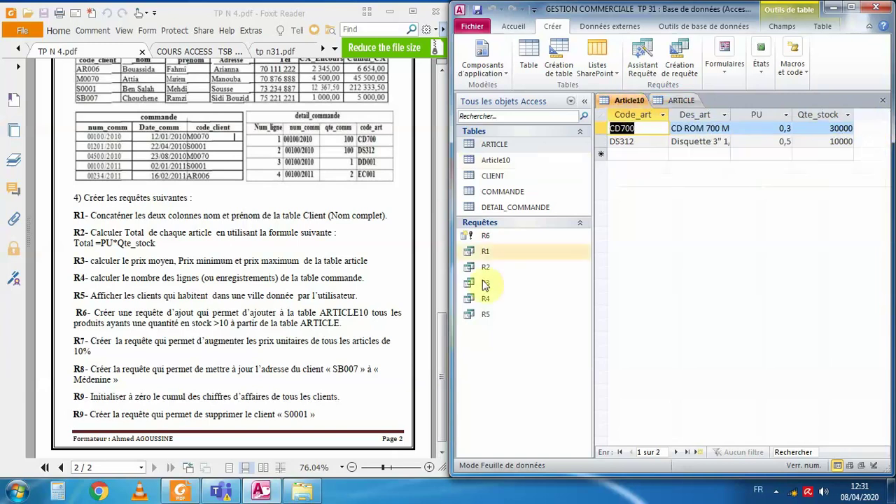
{"action": "right_click", "coordinate": [485, 236]}
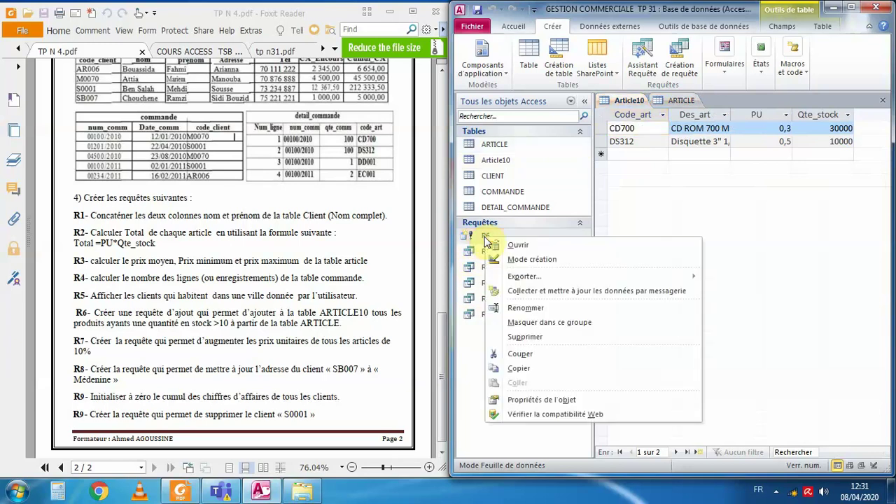
{"action": "left_click", "coordinate": [567, 260]}
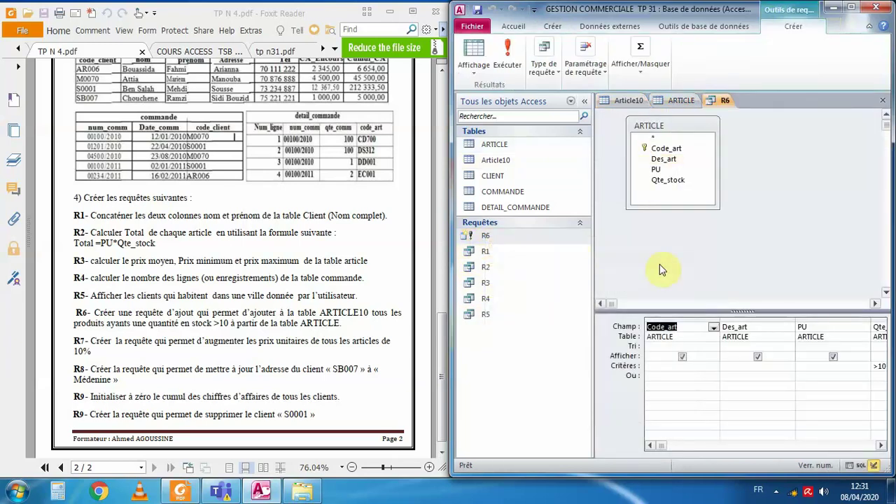
{"action": "left_click", "coordinate": [832, 357]}
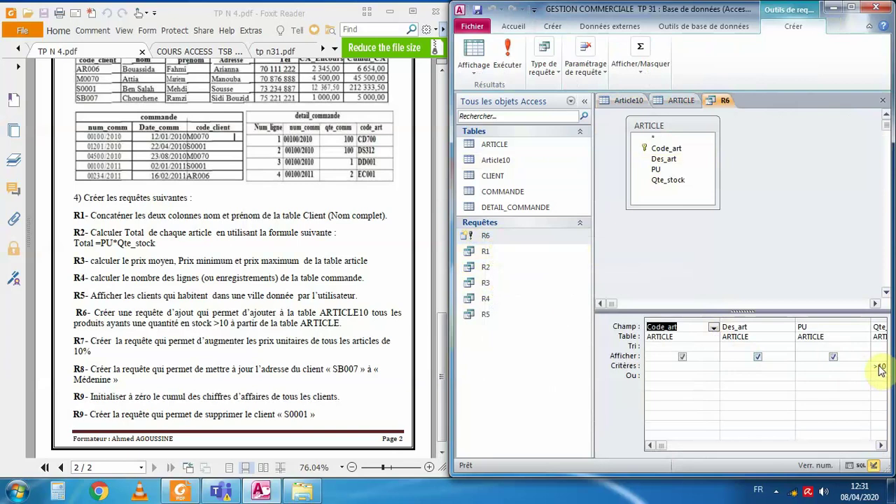
{"action": "left_click", "coordinate": [880, 367]}
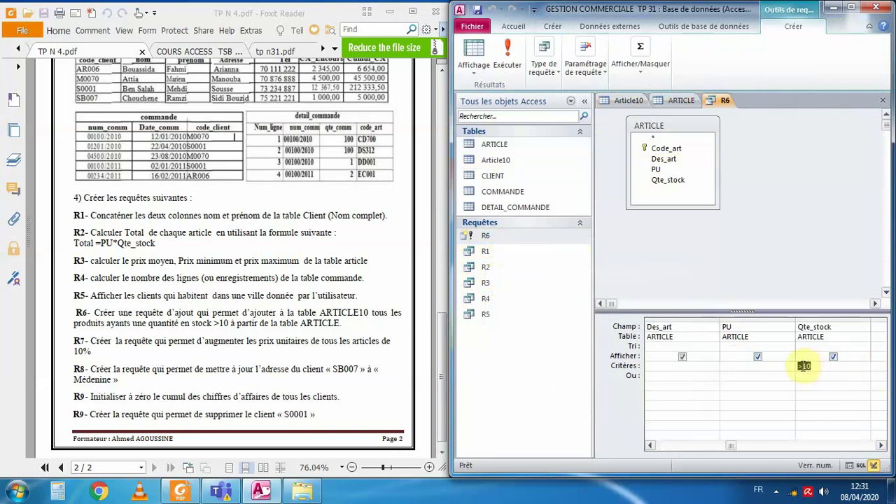
{"action": "left_click", "coordinate": [806, 365]}
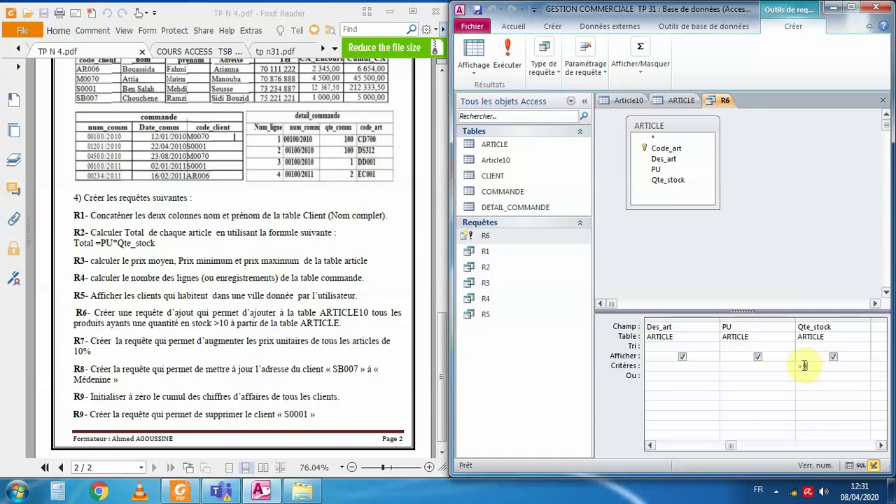
- Try to run R6 to replace the existing Article10 table while that table is still open
{"action": "left_click", "coordinate": [509, 48]}
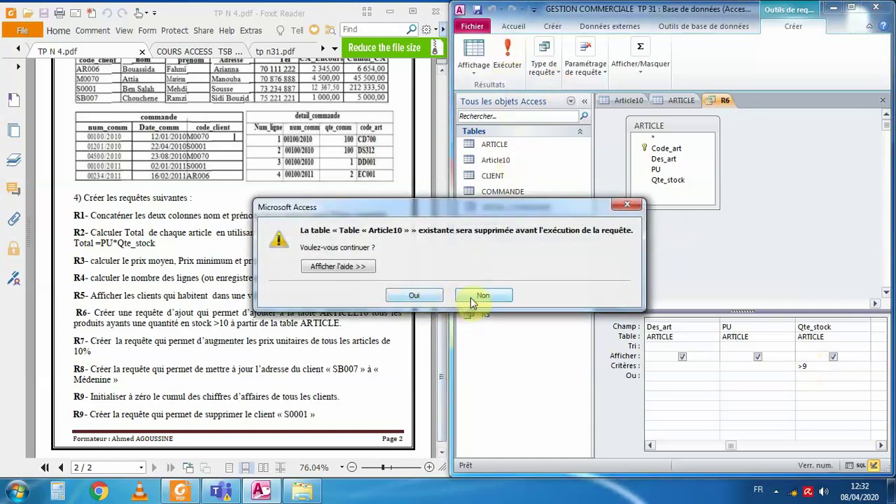
{"action": "left_click", "coordinate": [416, 297]}
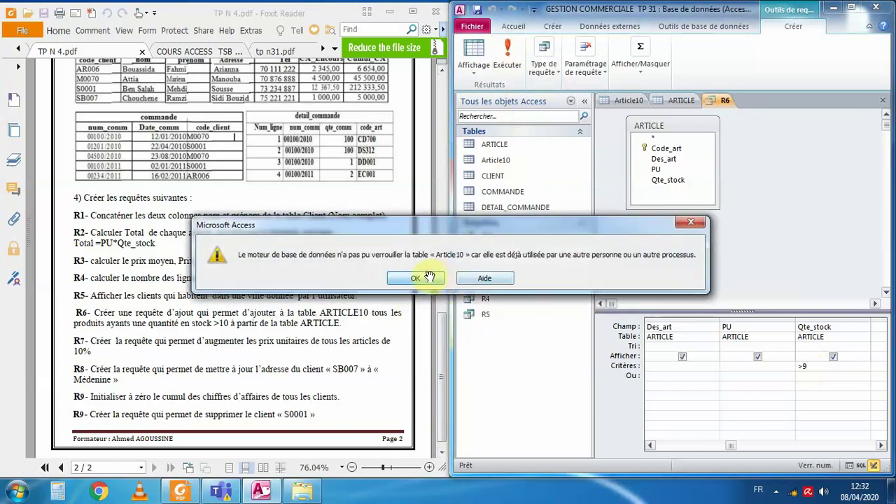
{"action": "left_click", "coordinate": [416, 278]}
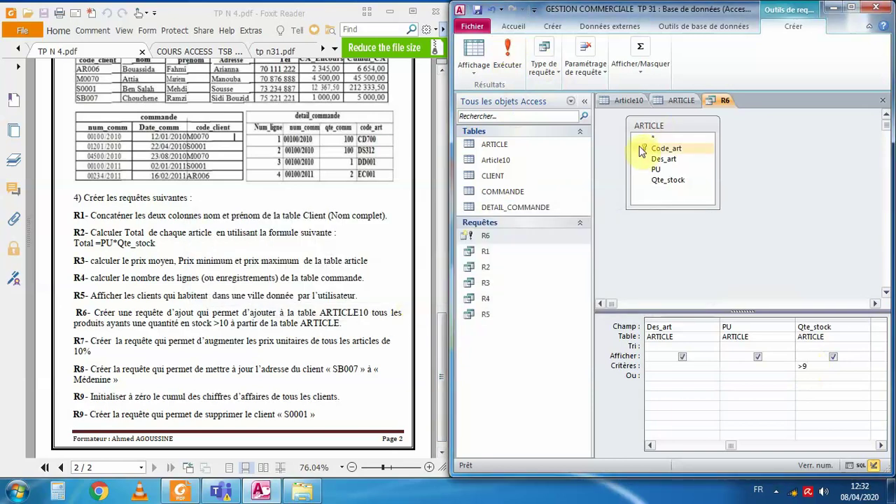
- Close the open Article10 table and delete it from the database
{"action": "left_click", "coordinate": [677, 102]}
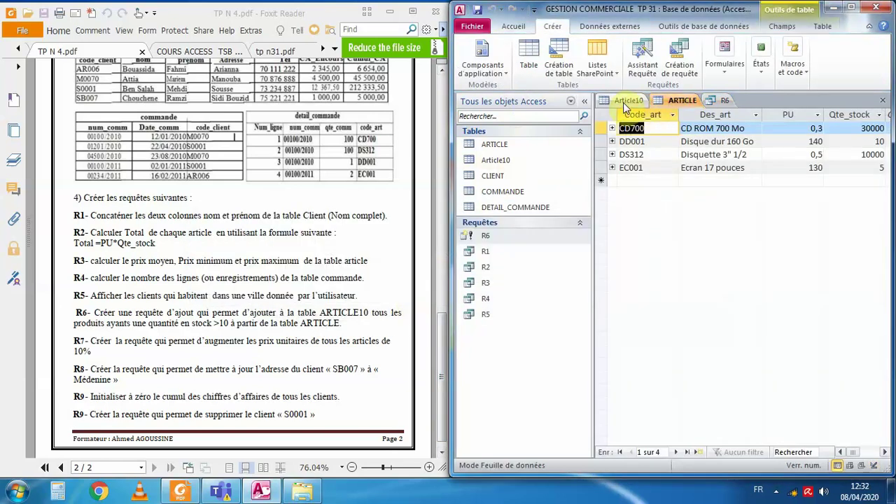
{"action": "left_click", "coordinate": [625, 102]}
{"action": "right_click", "coordinate": [625, 103]}
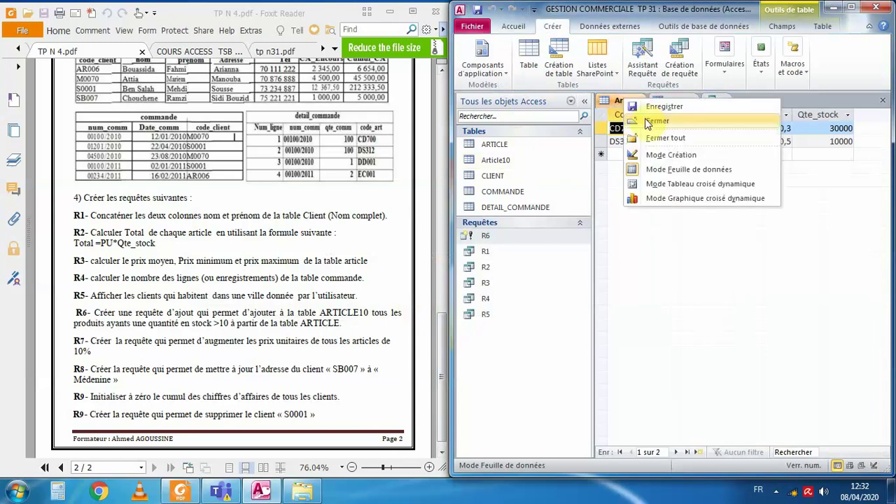
{"action": "left_click", "coordinate": [648, 123]}
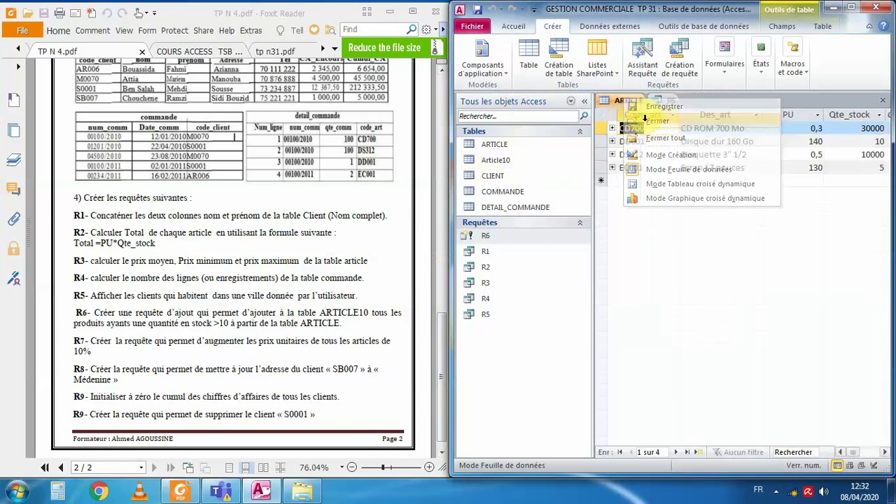
{"action": "left_click", "coordinate": [487, 163]}
{"action": "right_click", "coordinate": [488, 164]}
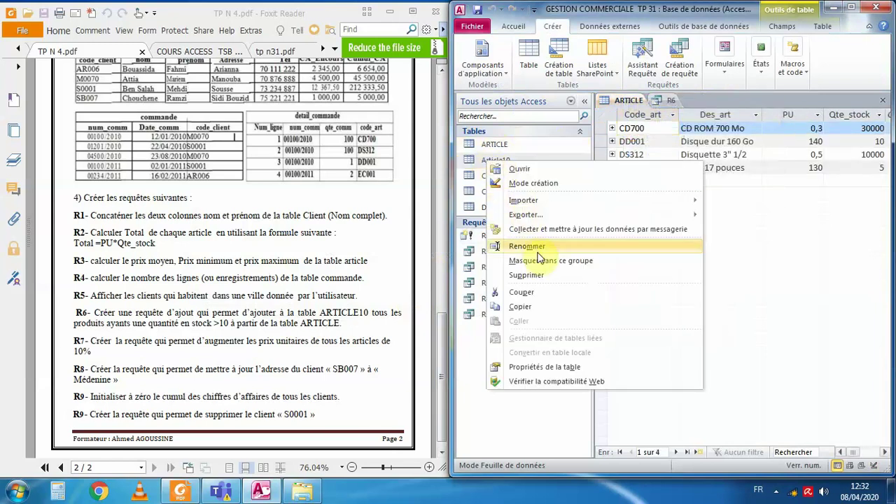
{"action": "left_click", "coordinate": [526, 275]}
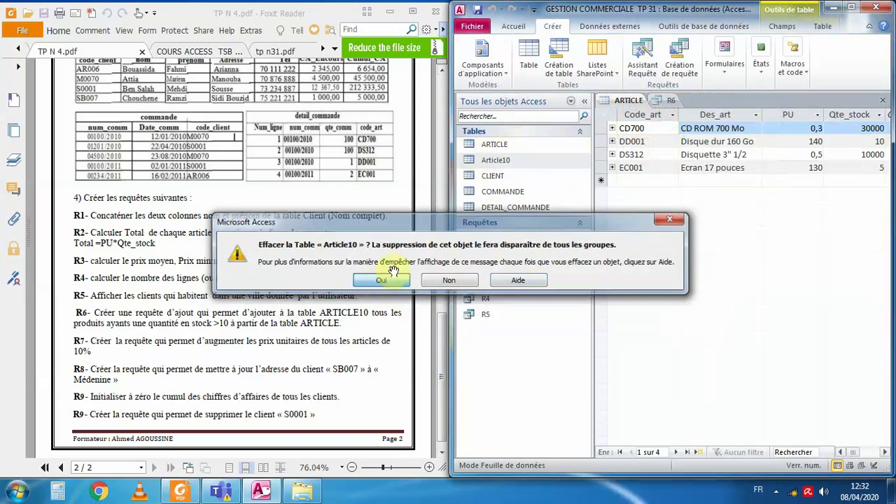
{"action": "left_click", "coordinate": [379, 281]}
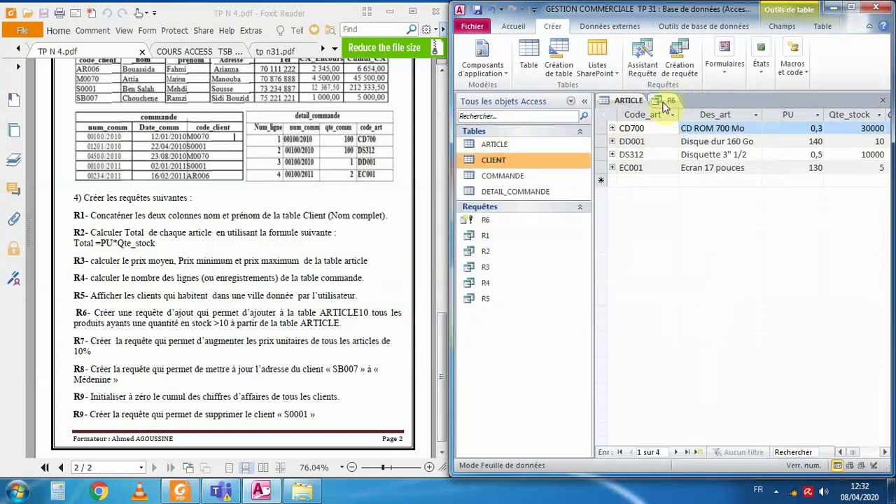
- Return to the R6 design and run the make-table query to recreate the Article10 table
{"action": "left_click", "coordinate": [666, 101]}
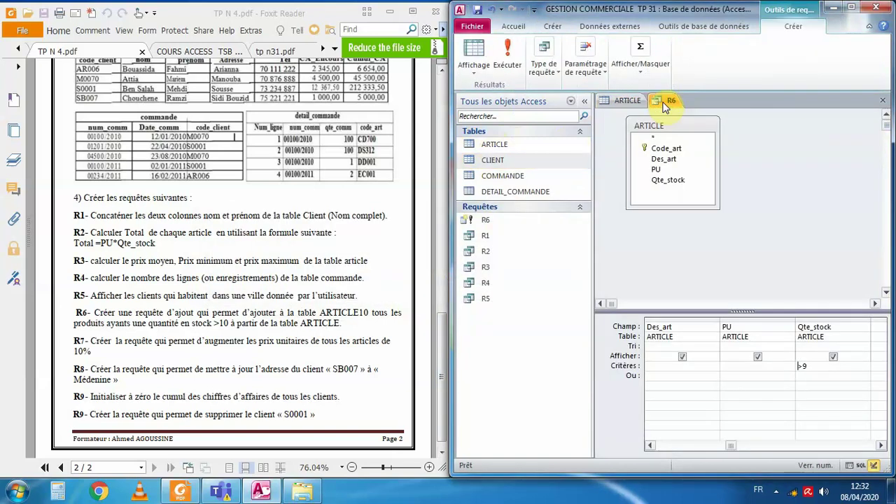
{"action": "left_click", "coordinate": [508, 56]}
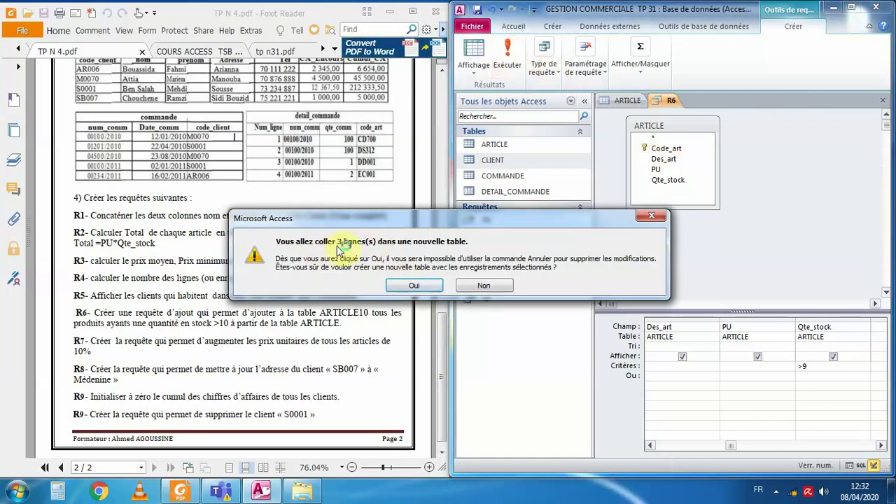
{"action": "left_click", "coordinate": [415, 287]}
- Open the recreated Article10 table to check its records, and consult the course PDF's section on update queries
{"action": "double_click", "coordinate": [495, 162]}
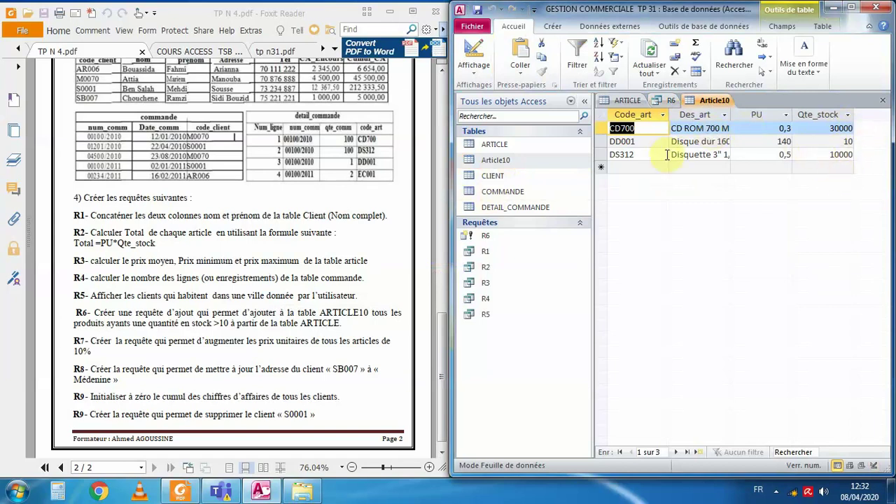
{"action": "left_click", "coordinate": [203, 54]}
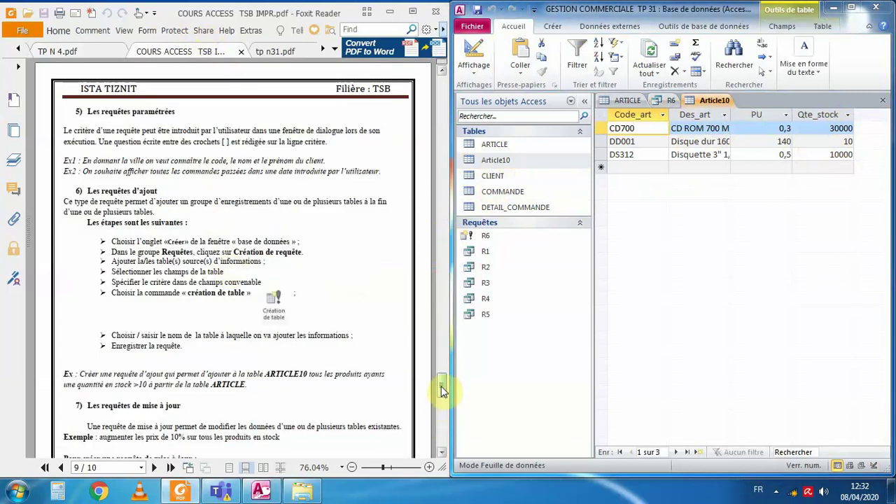
{"action": "left_click_drag", "start_coordinate": [441, 386], "coordinate": [441, 389]}
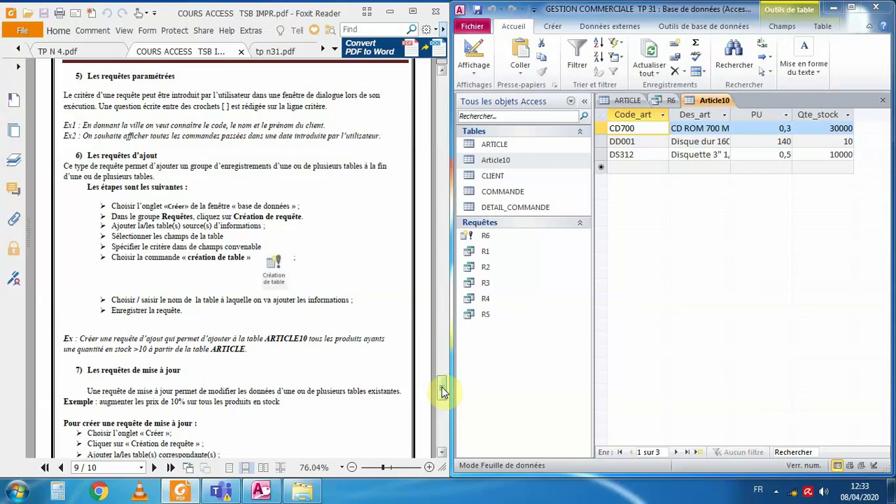
- Close the Article10 table, the R6 query without saving its design changes, and the ARTICLE table
{"action": "right_click", "coordinate": [710, 100]}
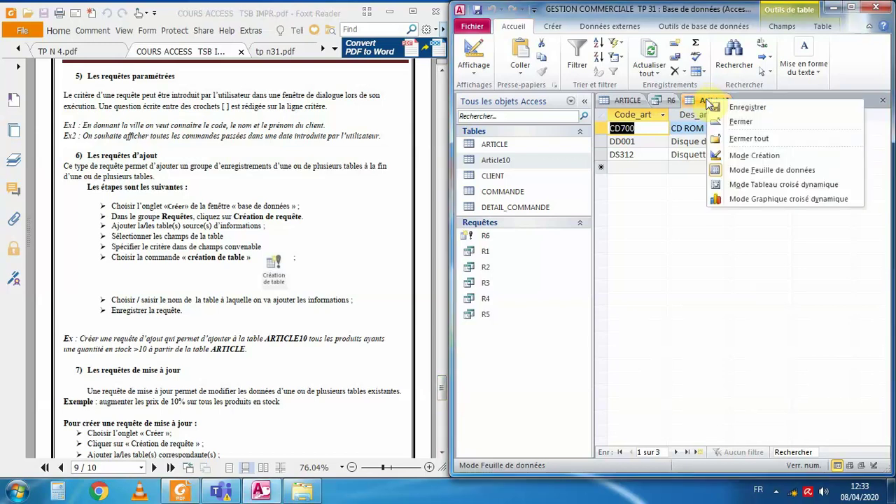
{"action": "left_click", "coordinate": [738, 122]}
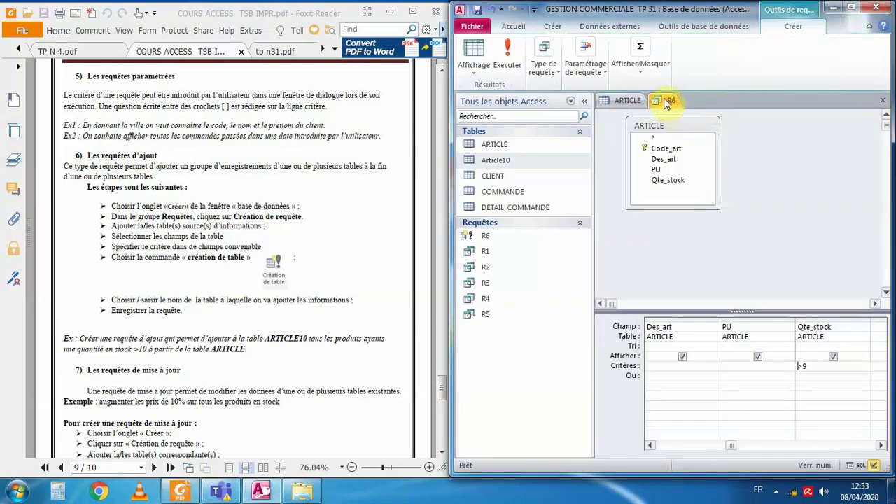
{"action": "right_click", "coordinate": [667, 101]}
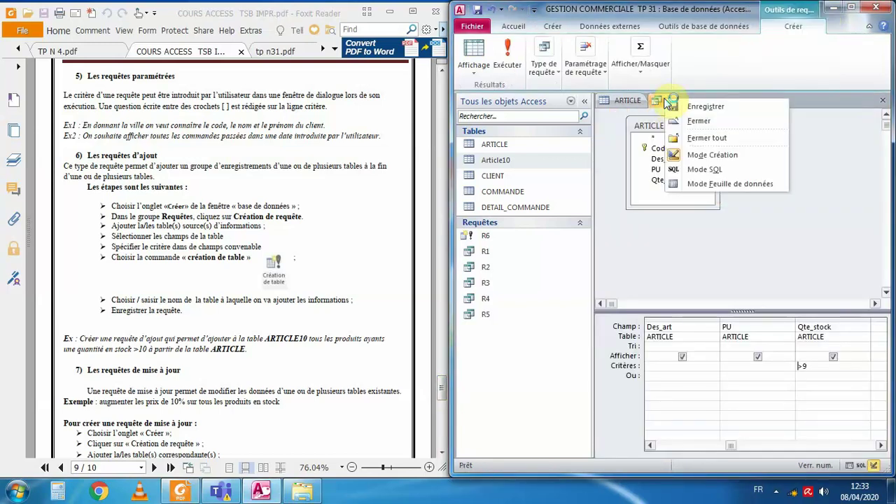
{"action": "left_click", "coordinate": [696, 121]}
{"action": "left_click", "coordinate": [448, 277]}
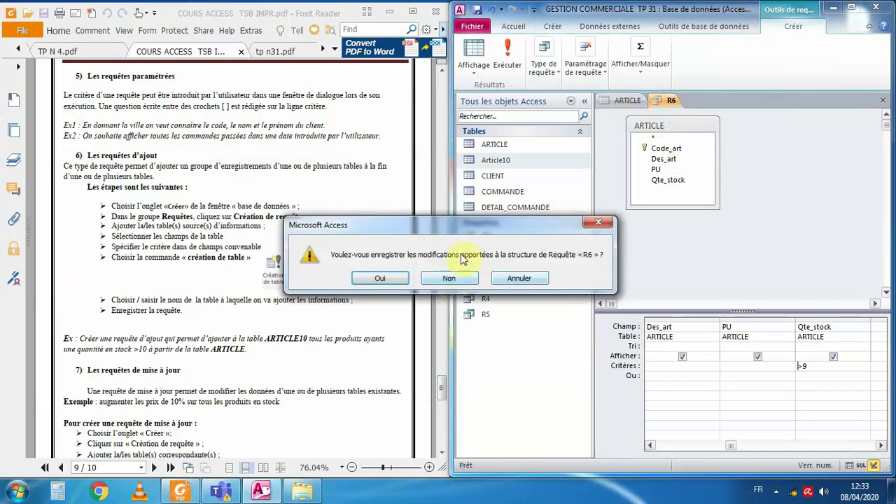
{"action": "right_click", "coordinate": [630, 100]}
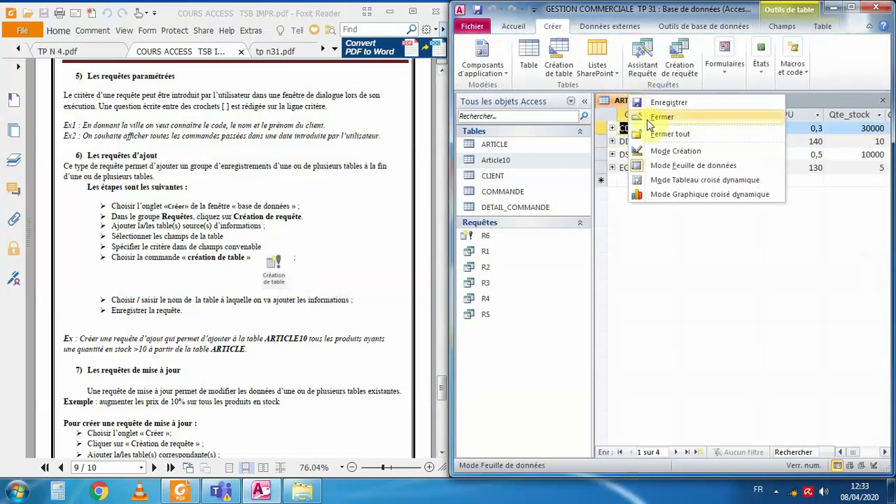
{"action": "left_click", "coordinate": [647, 120]}
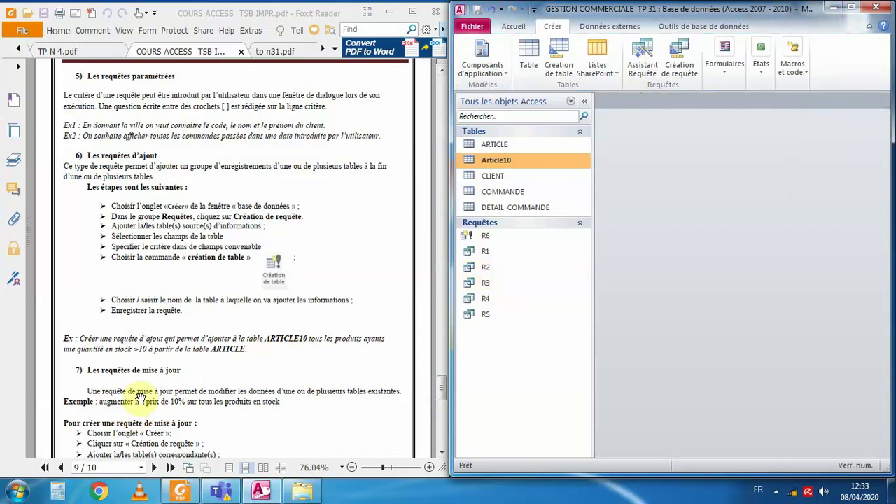